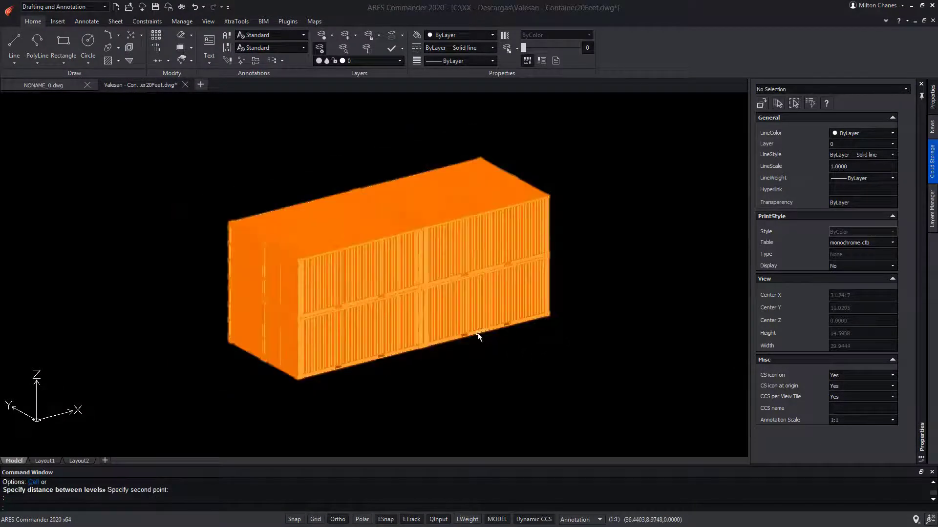
Expand the linear container pattern to 3 columns and 8 rows using its column and row count grips.
{"action": "left_click", "coordinate": [478, 336]}
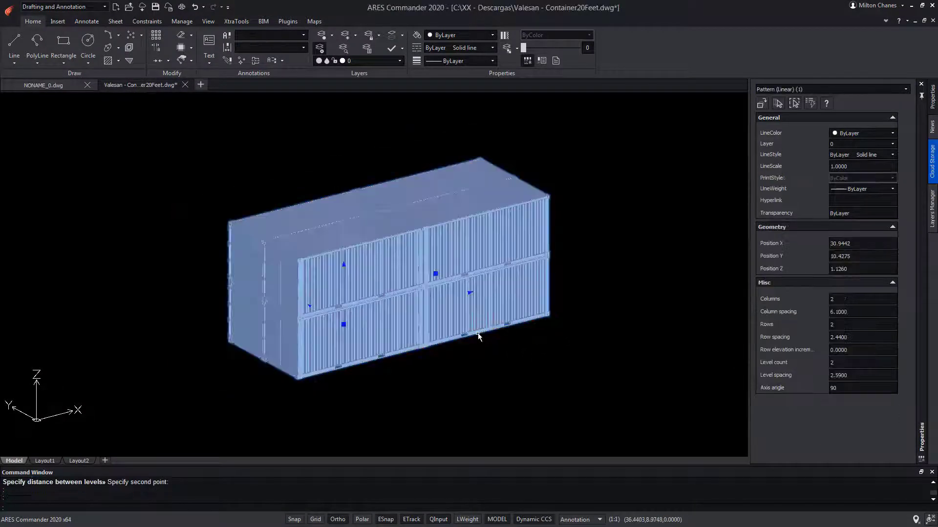
{"action": "left_click", "coordinate": [472, 293]}
{"action": "middle_click_drag", "start_coordinate": [687, 307], "coordinate": [494, 324]}
{"action": "scroll", "coordinate": [493, 324], "scroll_direction": "down", "scroll_amount": 1}
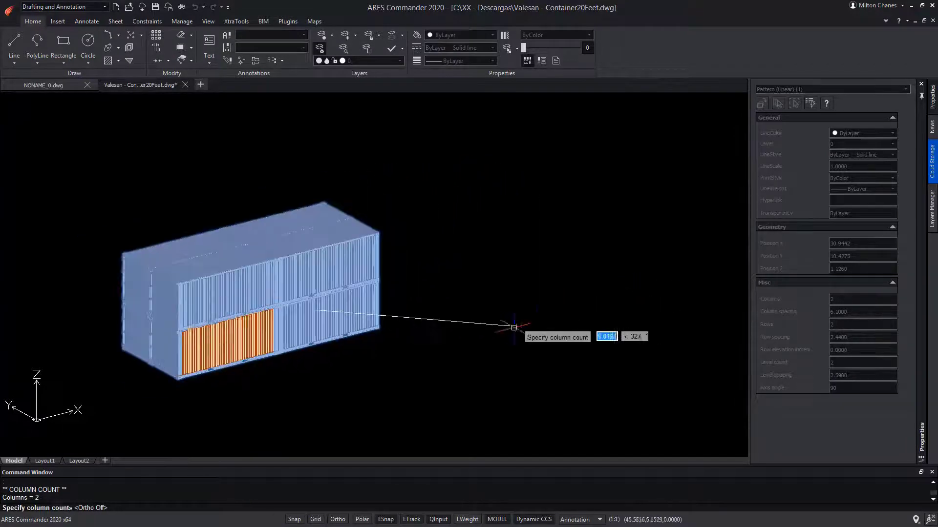
{"action": "left_click", "coordinate": [541, 329]}
{"action": "left_click", "coordinate": [188, 325]}
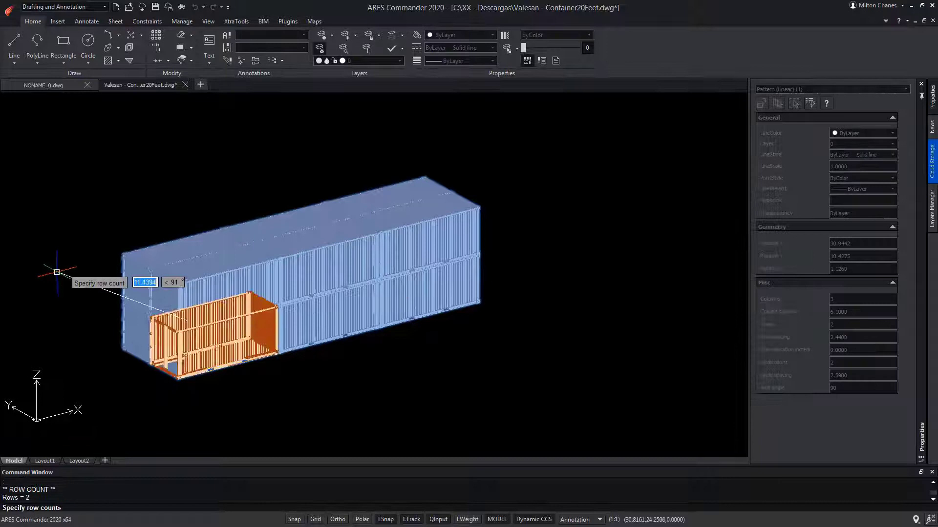
{"action": "left_click", "coordinate": [38, 201]}
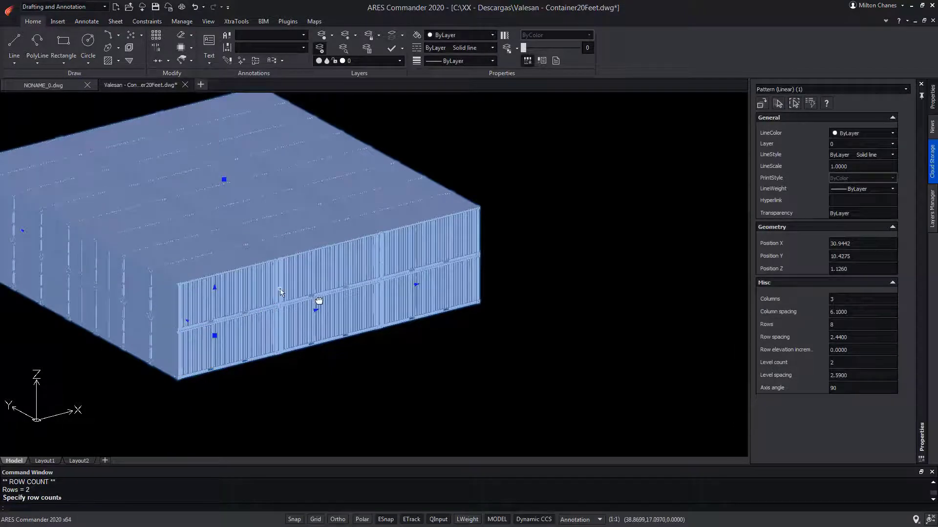
{"action": "middle_click_drag", "start_coordinate": [319, 301], "coordinate": [456, 351]}
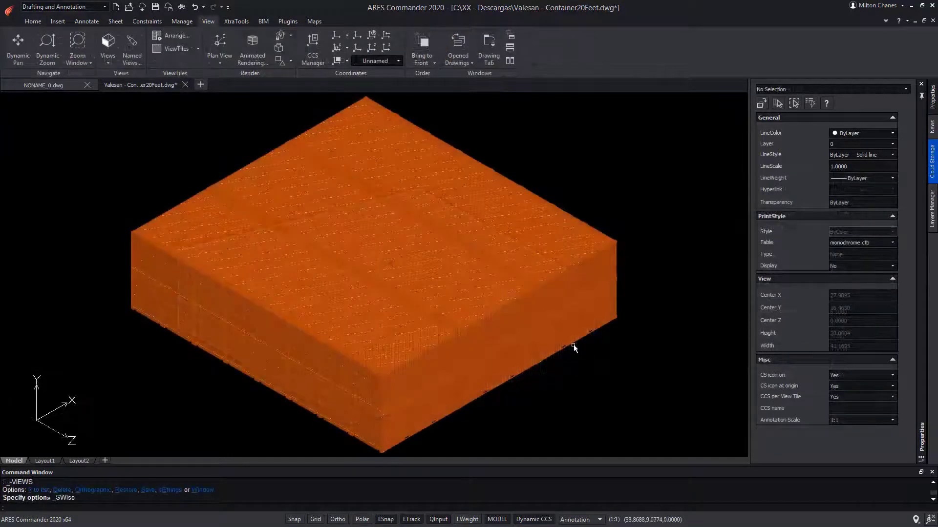
Set the container pattern to 3 levels, 4 rows and 2 columns in its properties.
{"action": "left_click", "coordinate": [547, 374]}
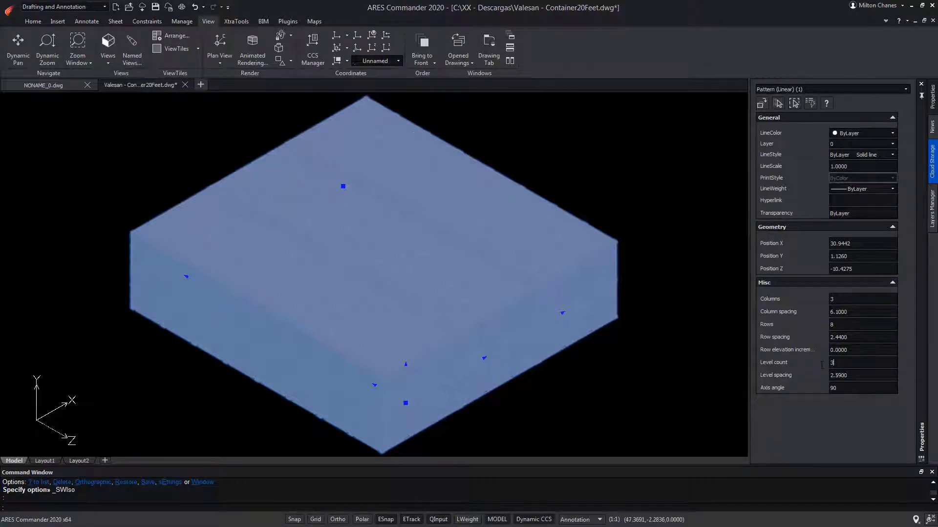
{"action": "key", "text": "Tab"}
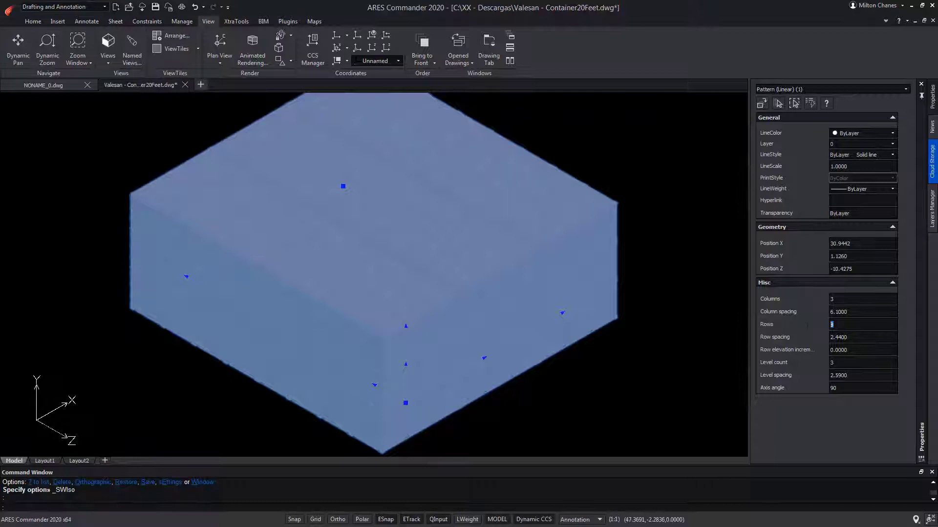
{"action": "left_click", "coordinate": [807, 326]}
{"action": "type", "text": "4"}
{"action": "key", "text": "Tab"}
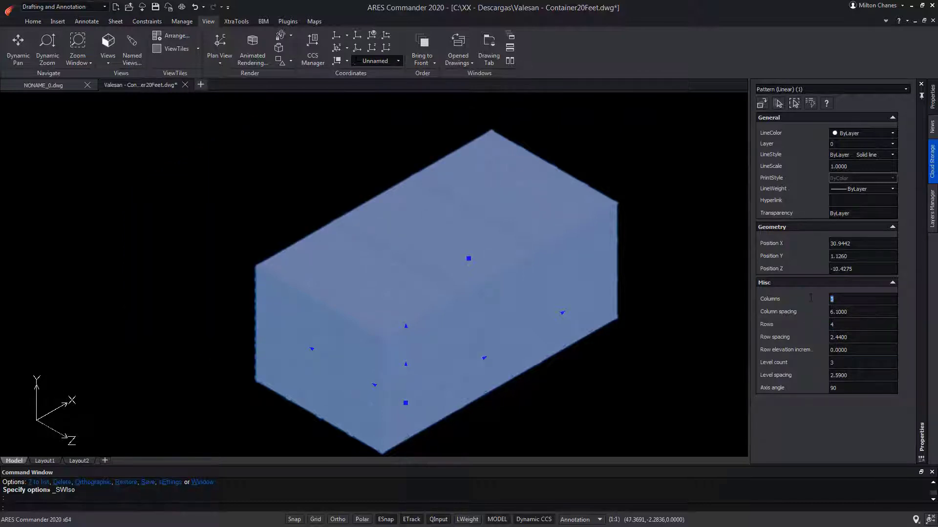
{"action": "left_click", "coordinate": [811, 298]}
{"action": "type", "text": "2"}
{"action": "key", "text": "Tab"}
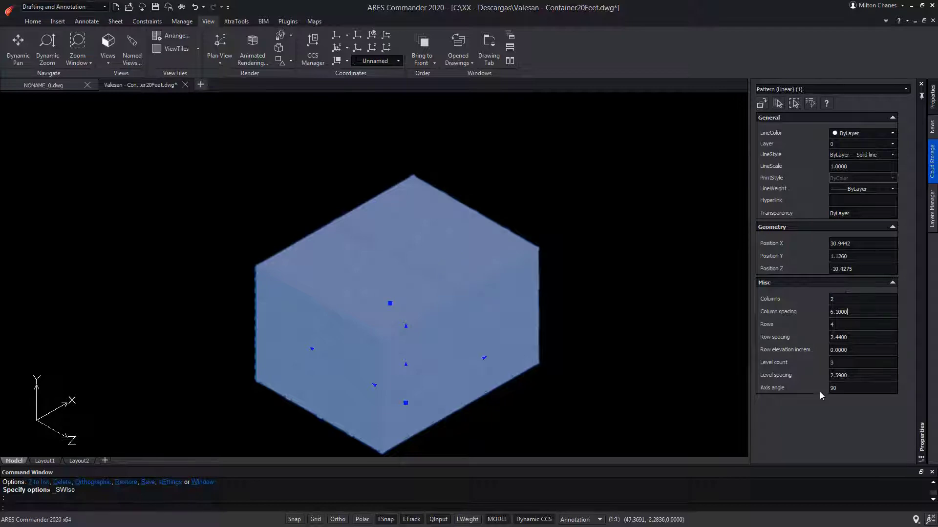
{"action": "key", "text": "Escape"}
Reduce the container pattern to 2 rows and 2 levels in its properties.
{"action": "middle_click_drag", "start_coordinate": [486, 395], "coordinate": [484, 338]}
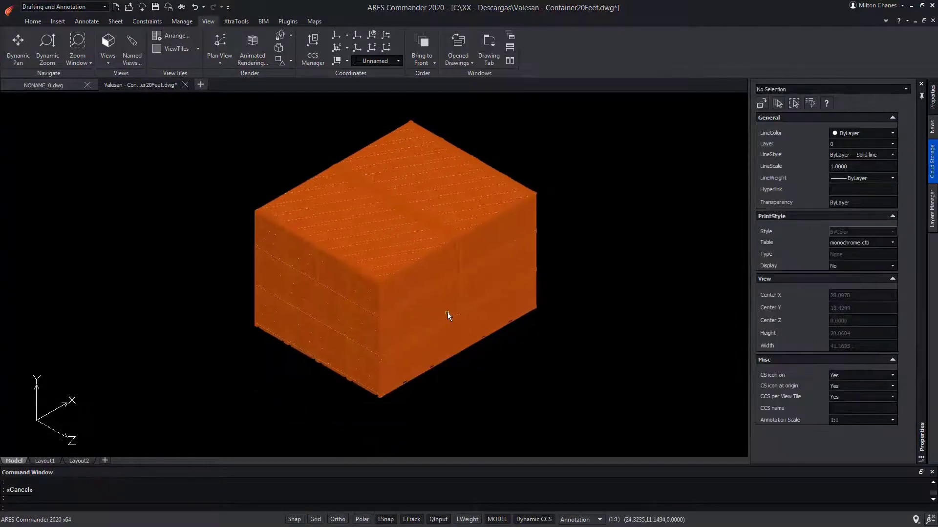
{"action": "middle_click_drag", "start_coordinate": [434, 243], "coordinate": [490, 189], "text": "shift"}
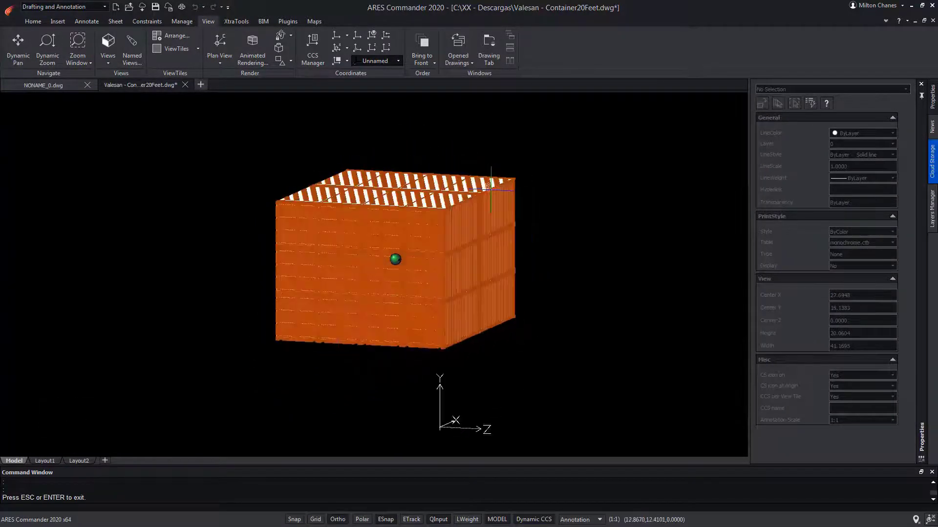
{"action": "middle_click_drag", "start_coordinate": [410, 281], "coordinate": [400, 241], "text": "shift"}
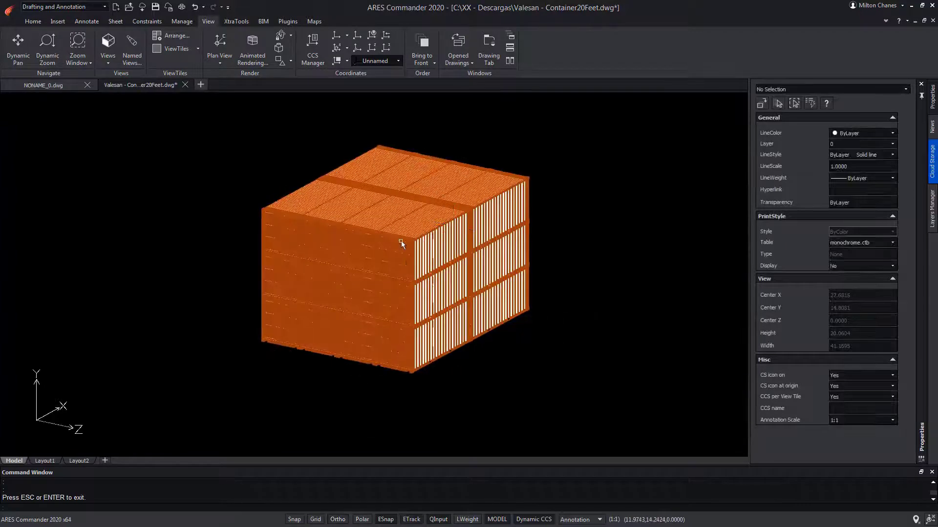
{"action": "scroll", "coordinate": [400, 241], "scroll_direction": "up", "scroll_amount": 8}
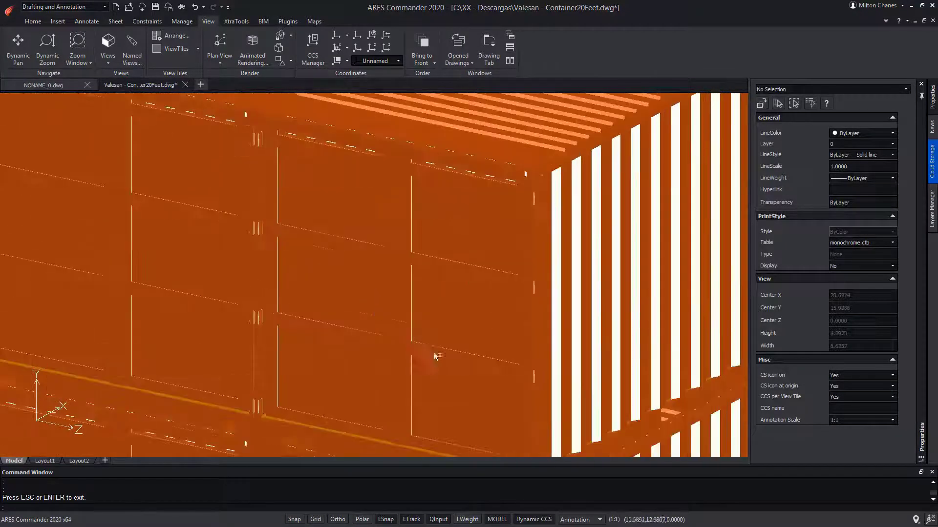
{"action": "left_click", "coordinate": [564, 263]}
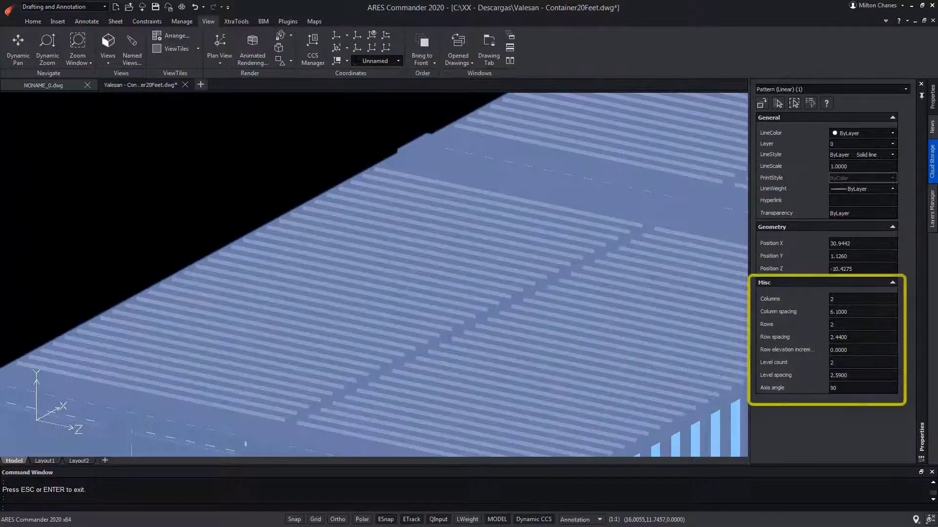
{"action": "scroll", "coordinate": [377, 296], "scroll_direction": "down", "scroll_amount": 5}
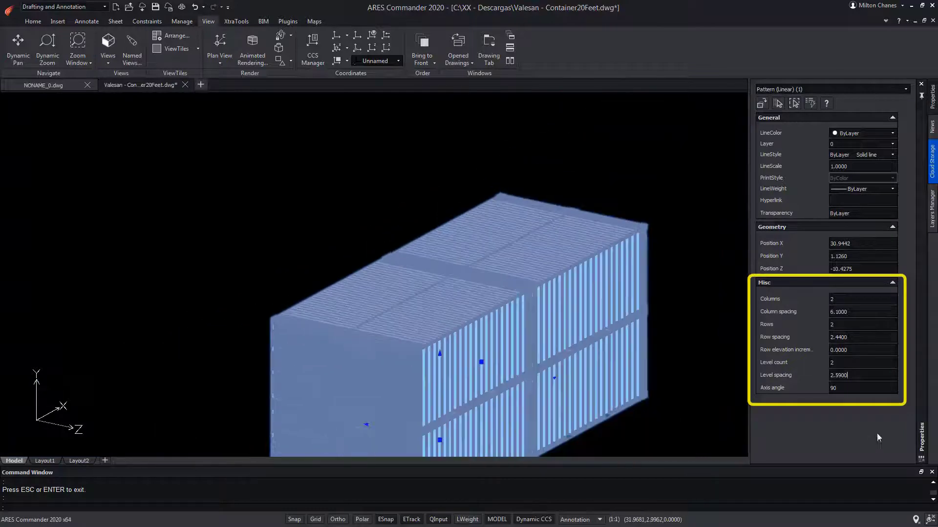
Set the container pattern's column spacing to 10.
{"action": "left_click_drag", "start_coordinate": [847, 311], "coordinate": [835, 311]}
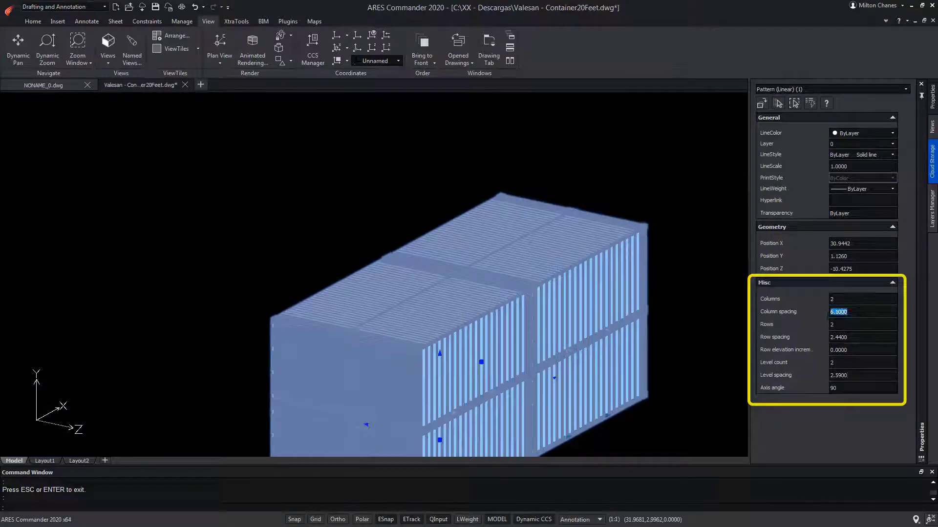
{"action": "type", "text": "10"}
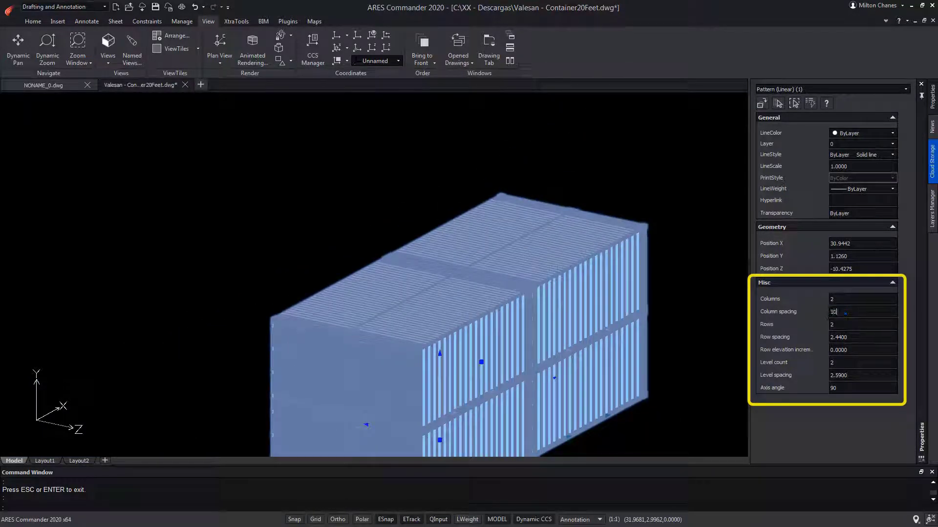
{"action": "key", "text": "Return"}
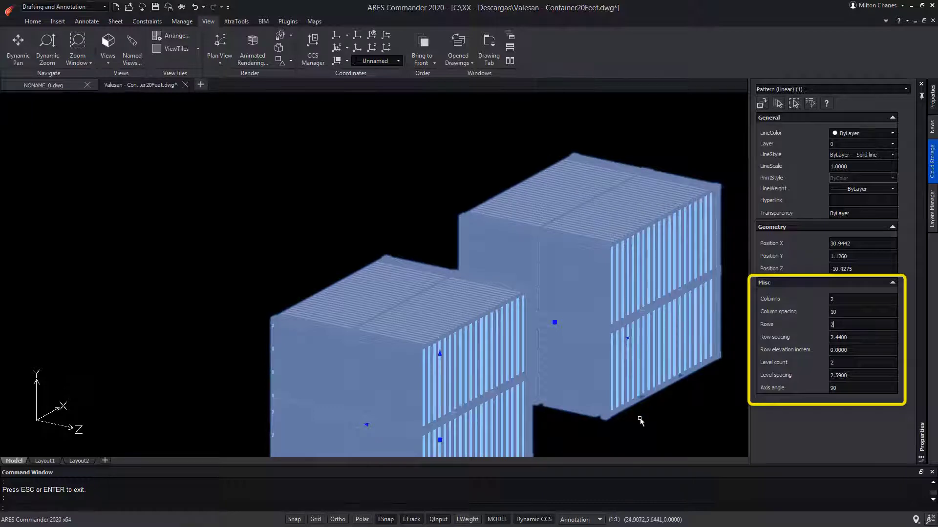
{"action": "middle_click_drag", "start_coordinate": [639, 421], "coordinate": [418, 366], "text": "shift"}
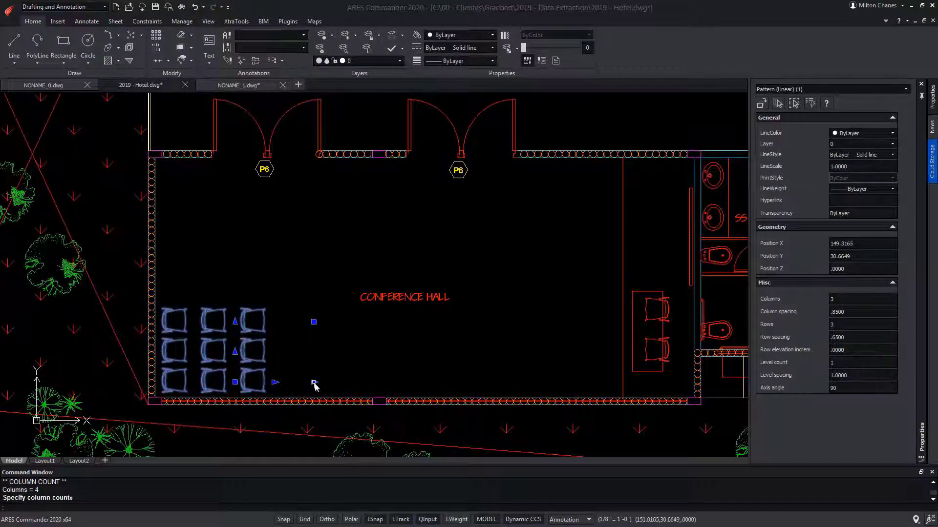
In the 2019 - Hotel drawing, extend the Conference Hall chair pattern to 9 columns and 5 rows with its grips.
{"action": "left_click", "coordinate": [314, 382]}
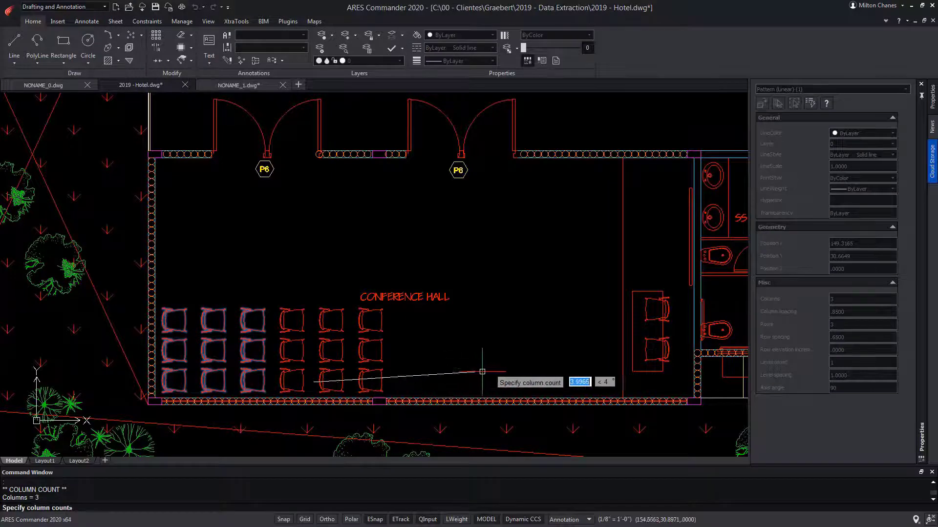
{"action": "left_click", "coordinate": [557, 369]}
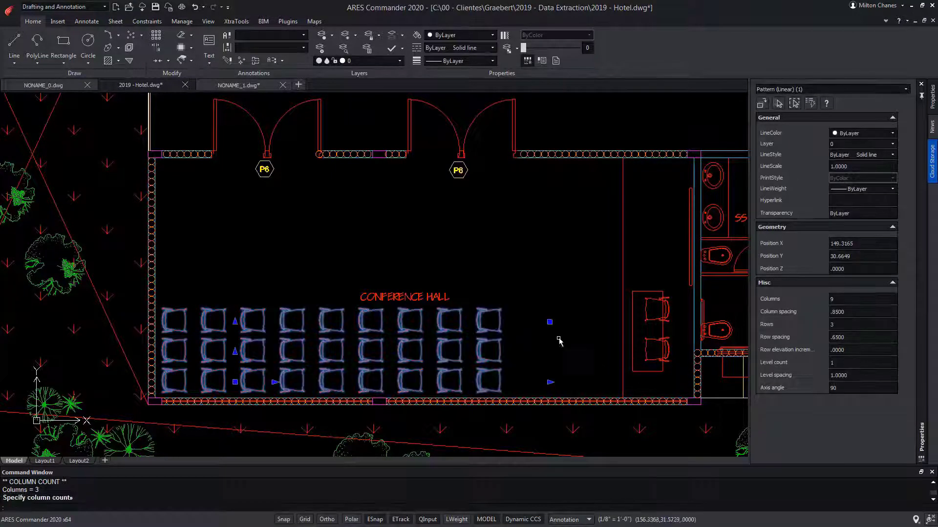
{"action": "left_click", "coordinate": [235, 322]}
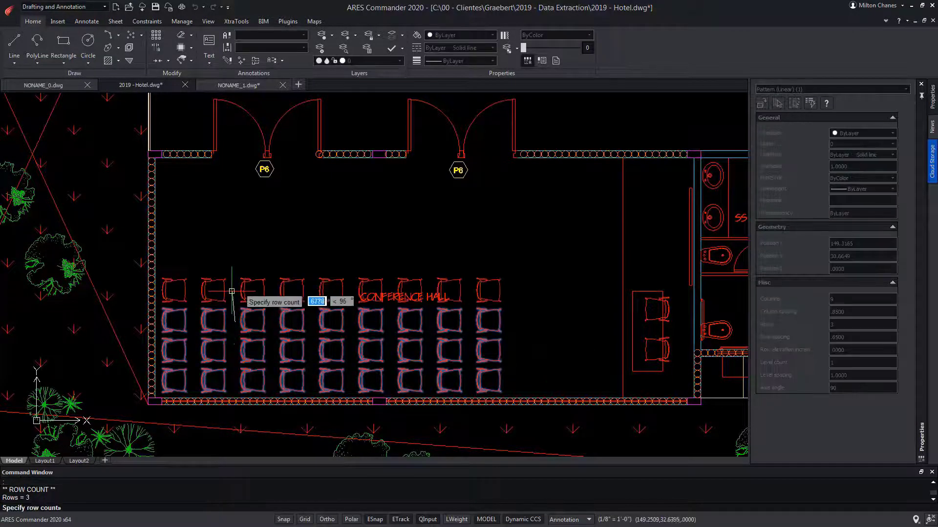
{"action": "left_click", "coordinate": [235, 247]}
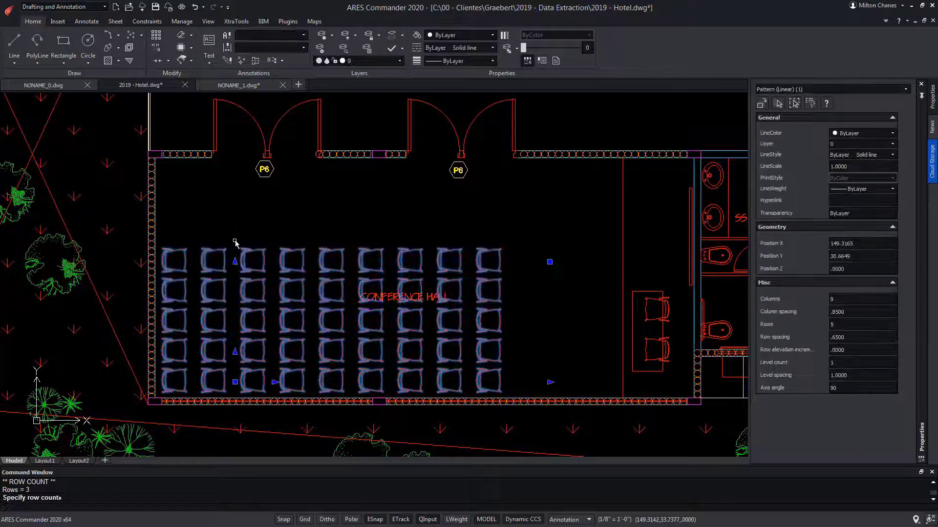
Widen the row spacing of the Conference Hall chair pattern with its grip and deselect it.
{"action": "left_click", "coordinate": [236, 352]}
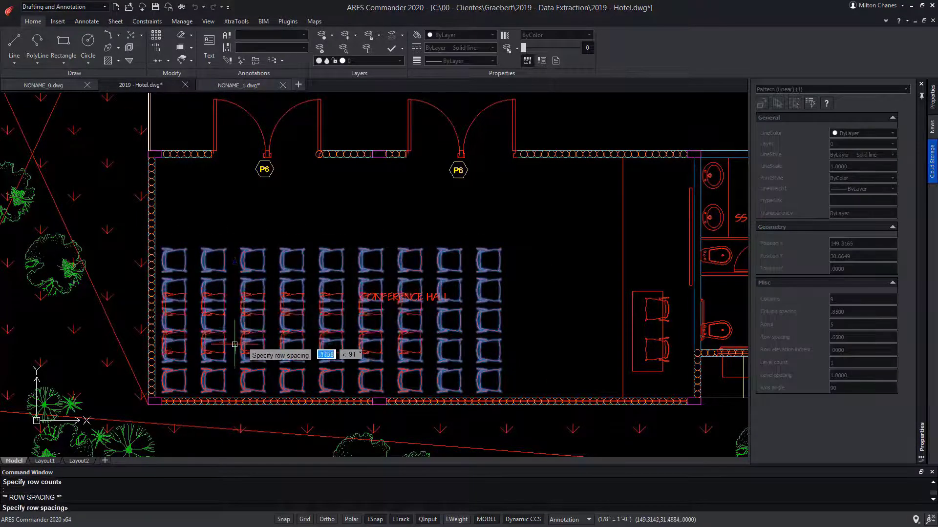
{"action": "left_click", "coordinate": [234, 357]}
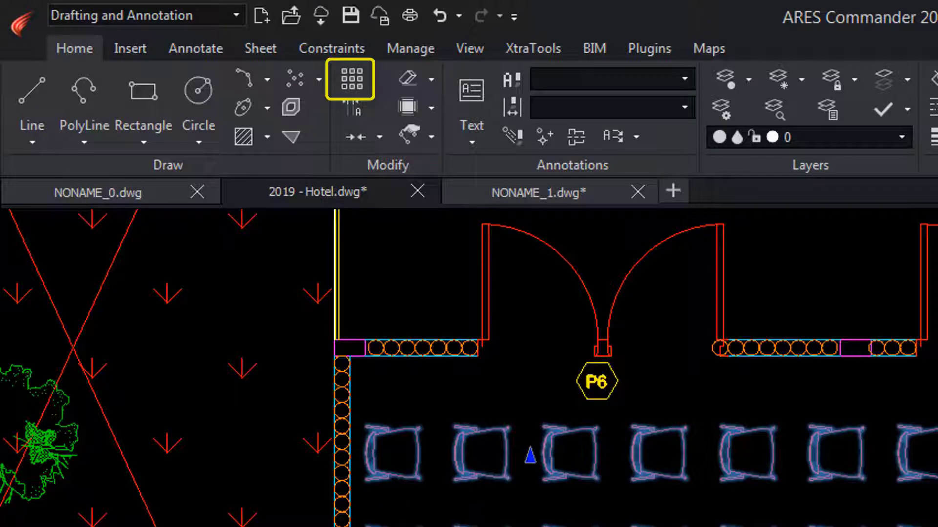
{"action": "key", "text": "Escape"}
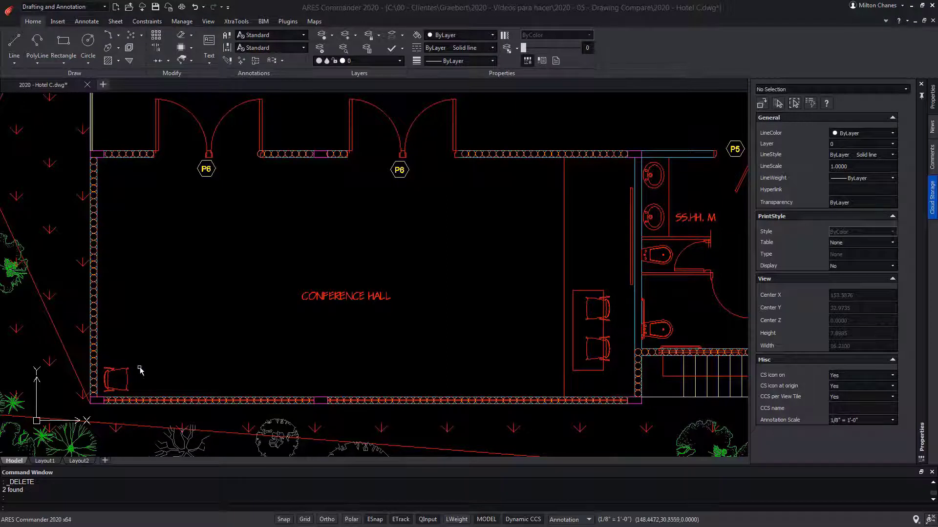
Create an associative 3 by 3 linear pattern of the single Conference Hall chair, spaced .65 vertically and .85 horizontally.
{"action": "left_click", "coordinate": [156, 37]}
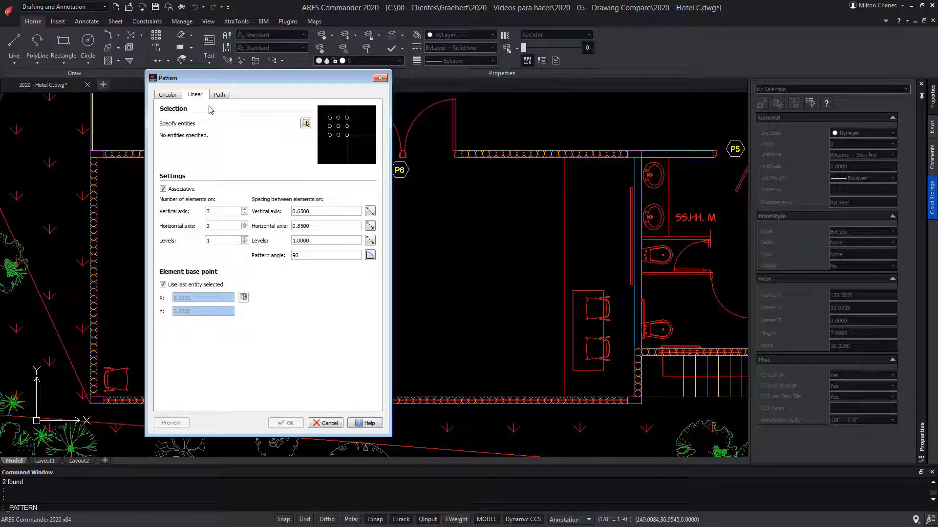
{"action": "left_click", "coordinate": [307, 123]}
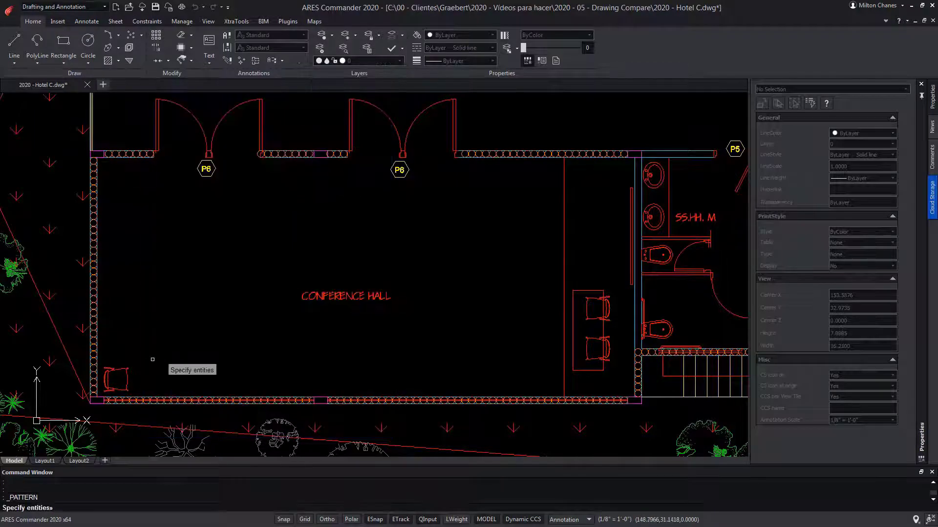
{"action": "left_click", "coordinate": [122, 381]}
{"action": "key", "text": "Return"}
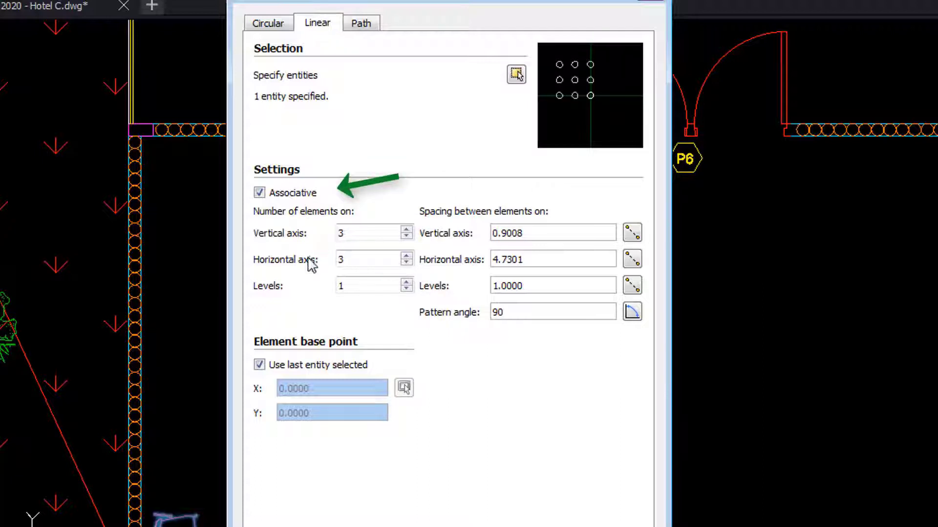
{"action": "left_click_drag", "start_coordinate": [491, 232], "coordinate": [460, 226]}
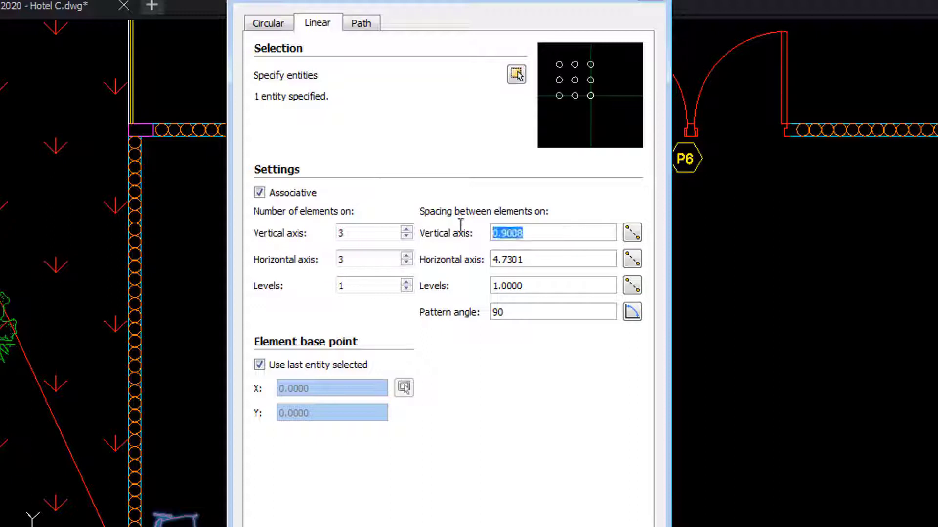
{"action": "type", "text": ".65"}
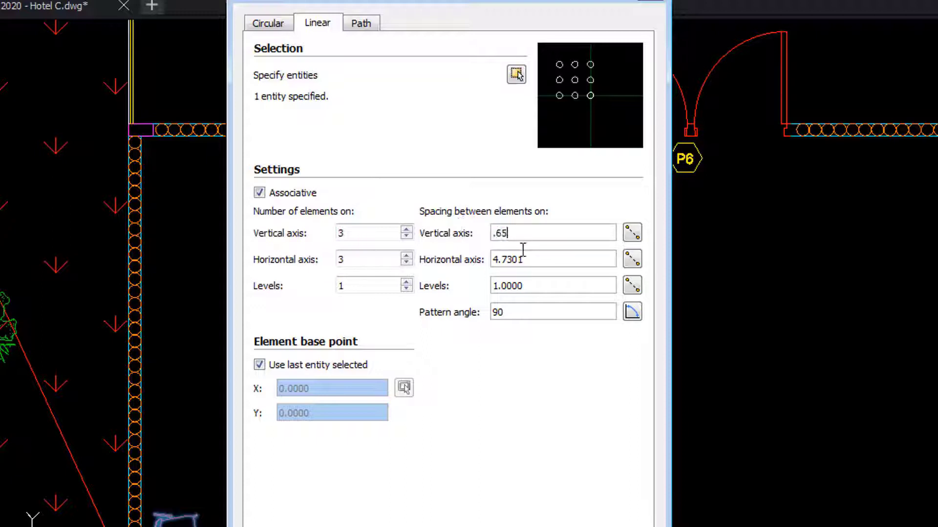
{"action": "left_click_drag", "start_coordinate": [542, 259], "coordinate": [448, 259]}
{"action": "type", "text": ".85"}
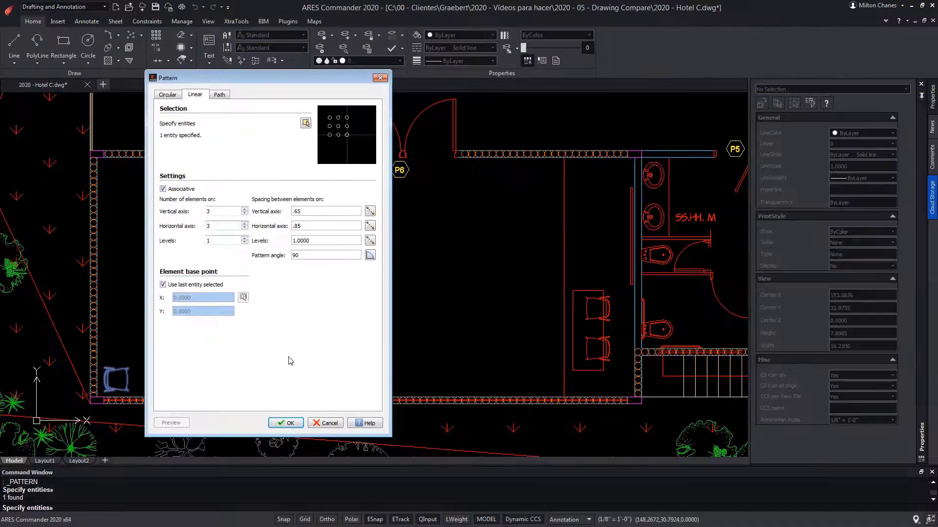
{"action": "left_click", "coordinate": [289, 424]}
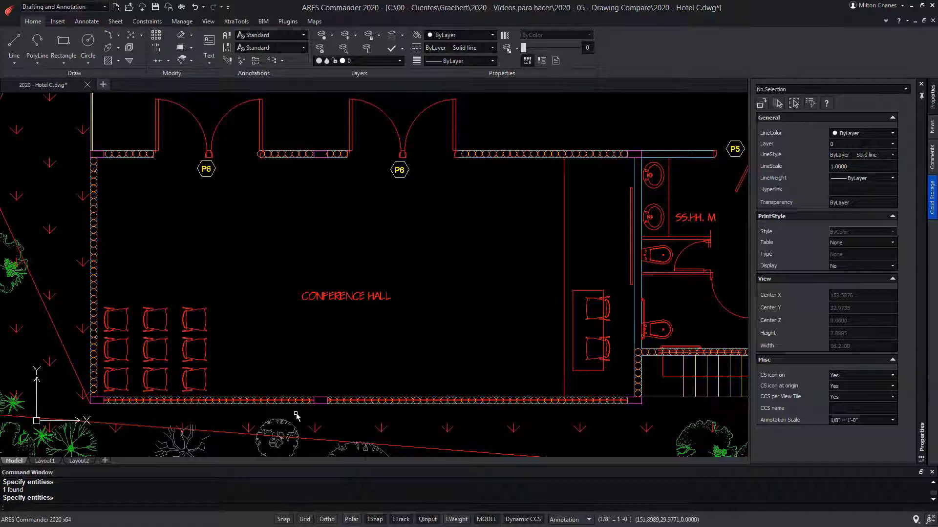
Preview adding more columns and rows to the Conference Hall chair pattern with its grips, without keeping the changes.
{"action": "left_click", "coordinate": [203, 329]}
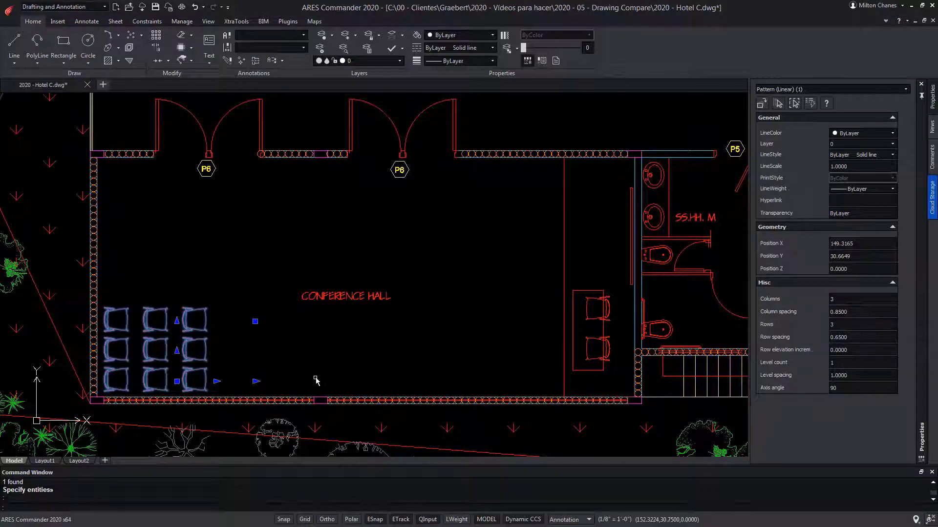
{"action": "left_click", "coordinate": [256, 381]}
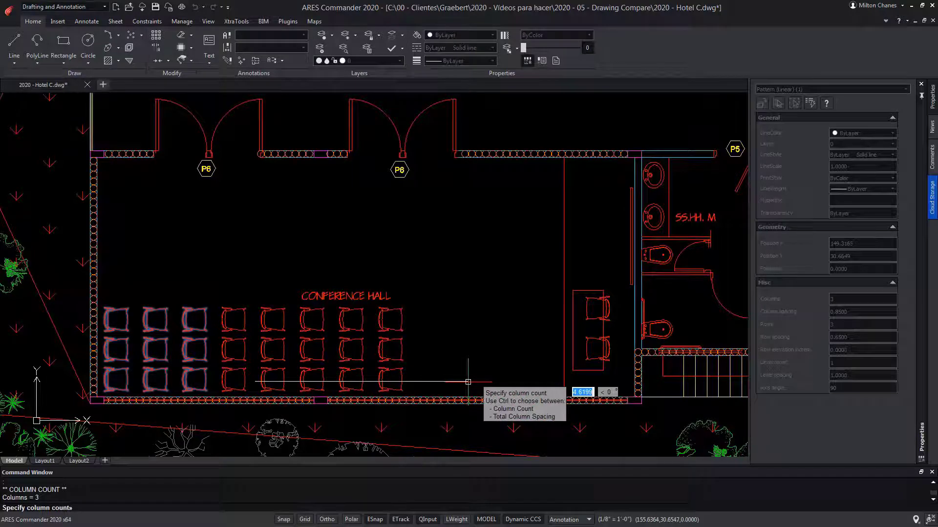
{"action": "key", "text": "Escape"}
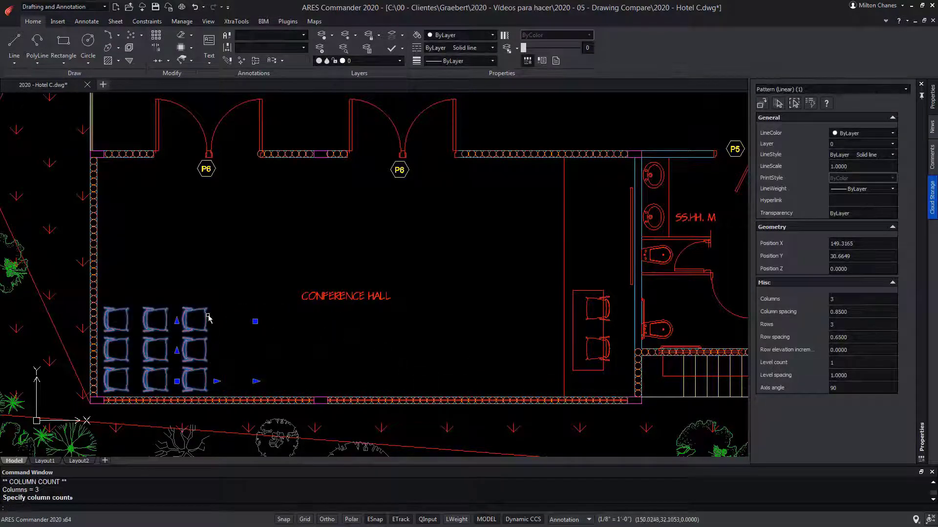
{"action": "left_click", "coordinate": [176, 320]}
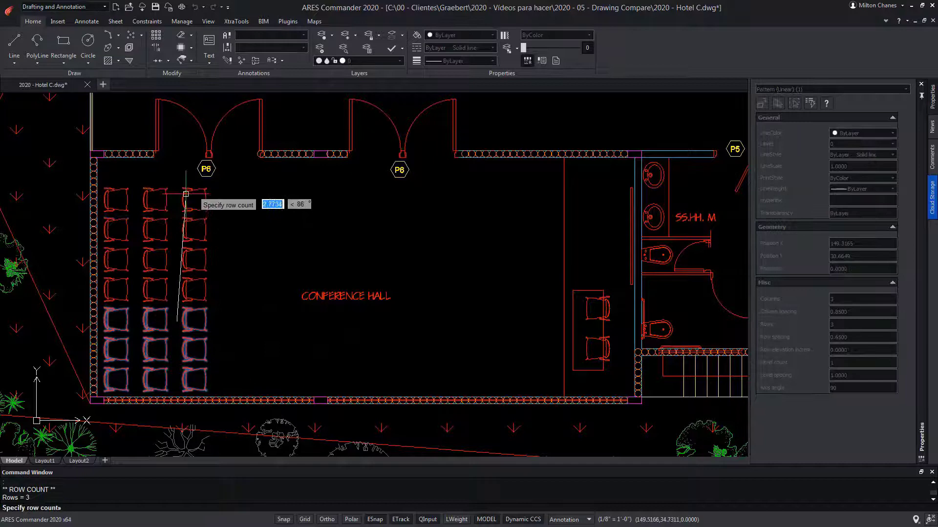
{"action": "key", "text": "Escape"}
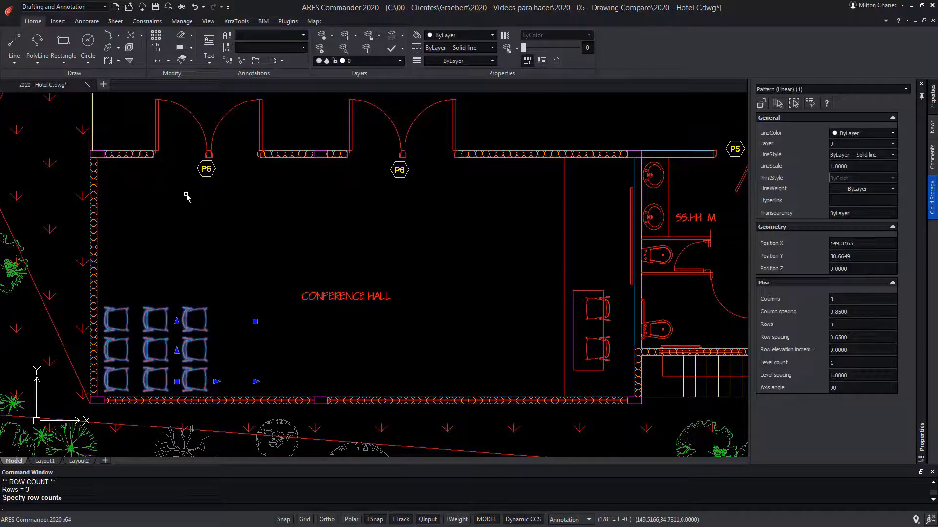
{"action": "left_click", "coordinate": [255, 321]}
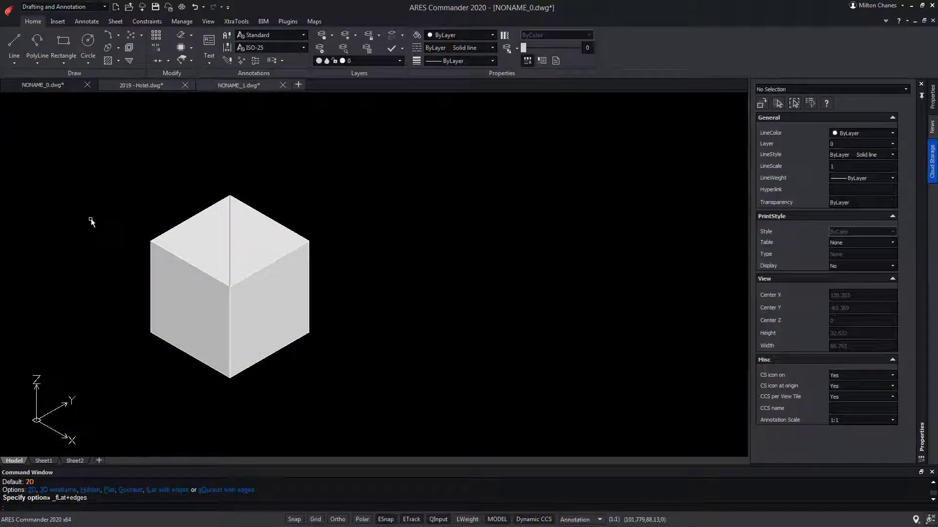
Create an associative linear pattern of the 3D cube with 3 by 3 elements, 2 levels and 10 spacing in all directions.
{"action": "left_click", "coordinate": [157, 36]}
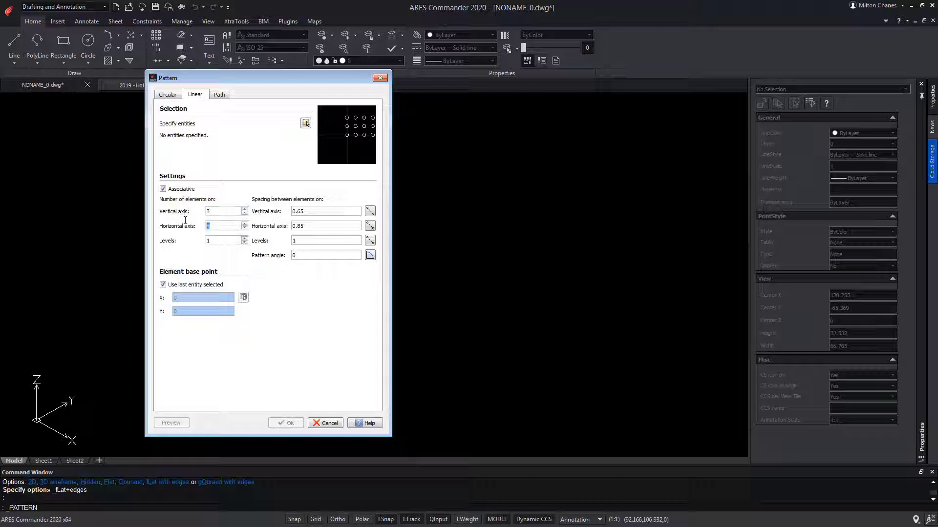
{"action": "type", "text": "3"}
{"action": "left_click_drag", "start_coordinate": [339, 211], "coordinate": [262, 211]}
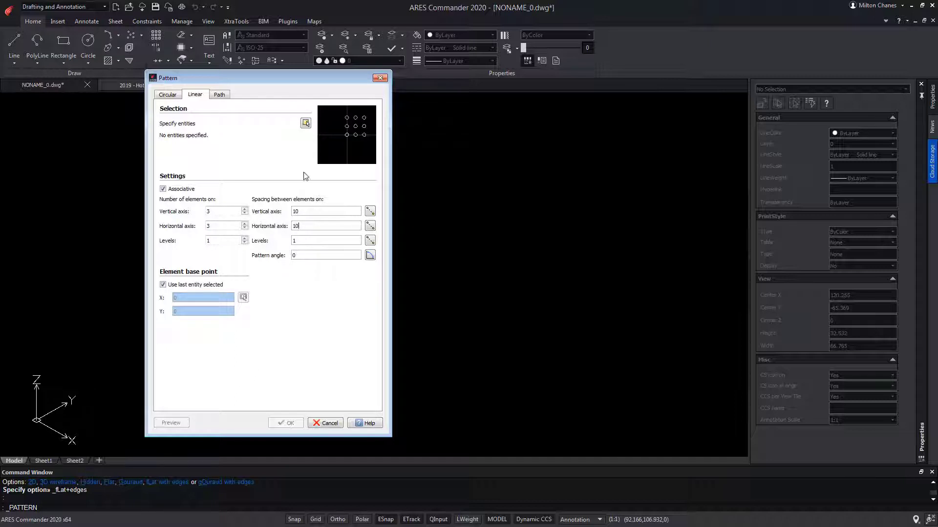
{"action": "left_click", "coordinate": [306, 123]}
{"action": "left_click", "coordinate": [278, 229]}
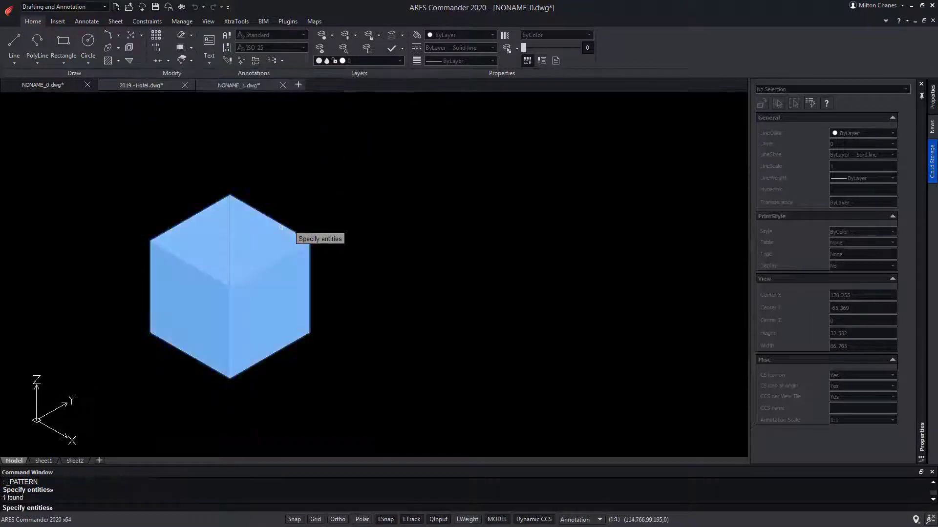
{"action": "key", "text": "Return"}
{"action": "left_click", "coordinate": [225, 239]}
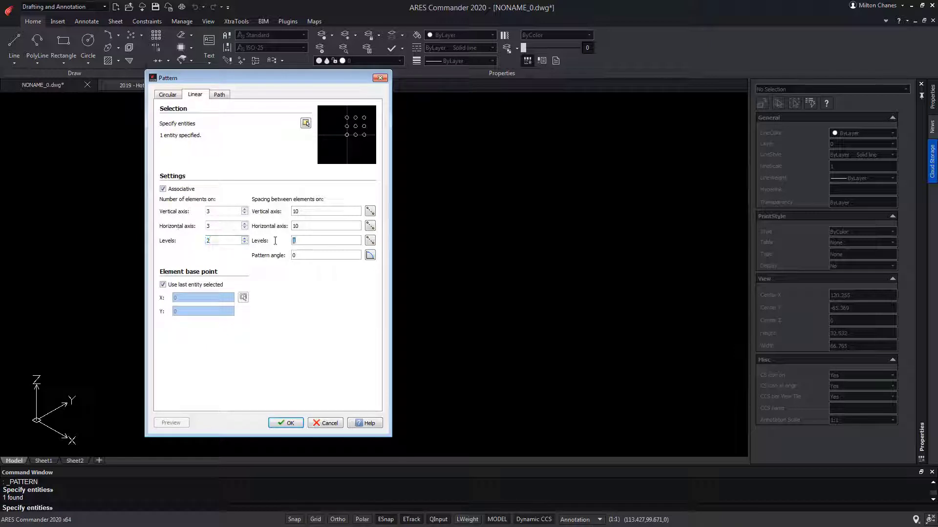
{"action": "key", "text": "Tab"}
{"action": "left_click", "coordinate": [295, 423]}
{"action": "scroll", "coordinate": [174, 312], "scroll_direction": "down", "scroll_amount": 3}
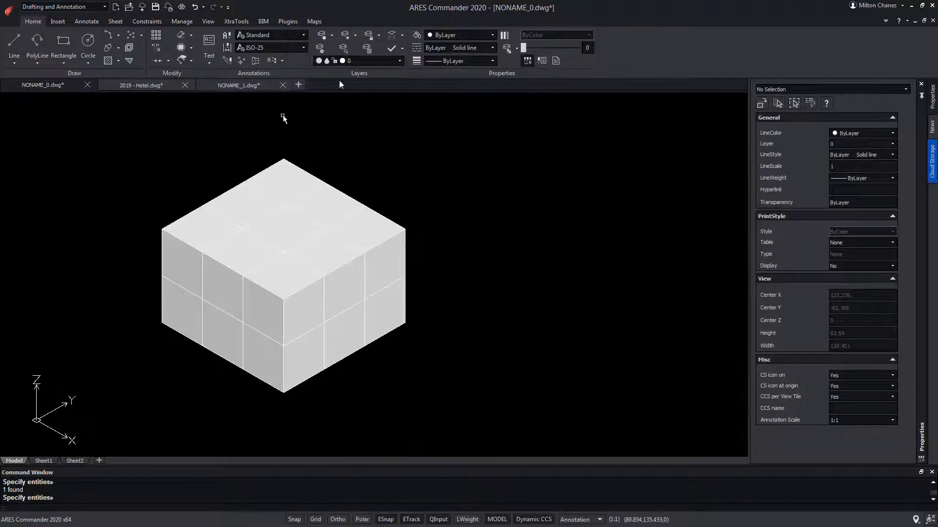
Extend the cube pattern to 6 rows and 4 columns with its count grips.
{"action": "left_click", "coordinate": [399, 220]}
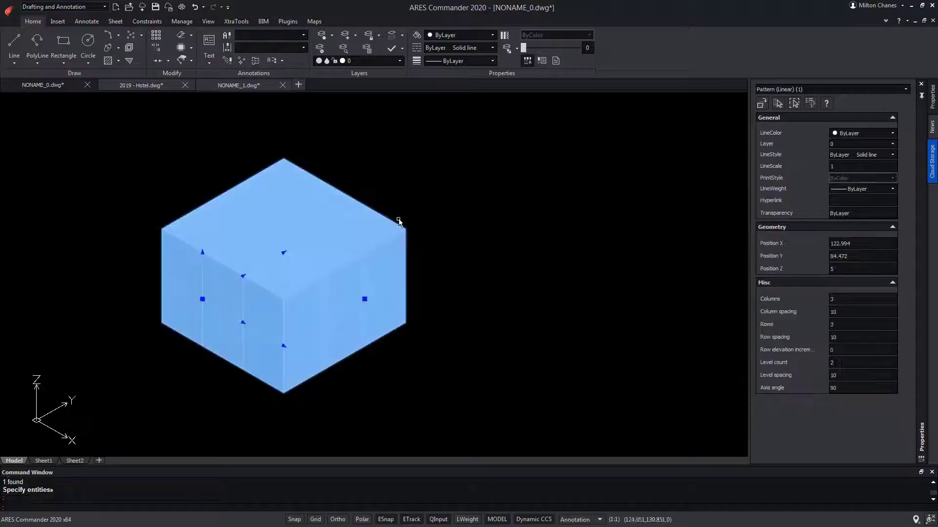
{"action": "left_click", "coordinate": [283, 253]}
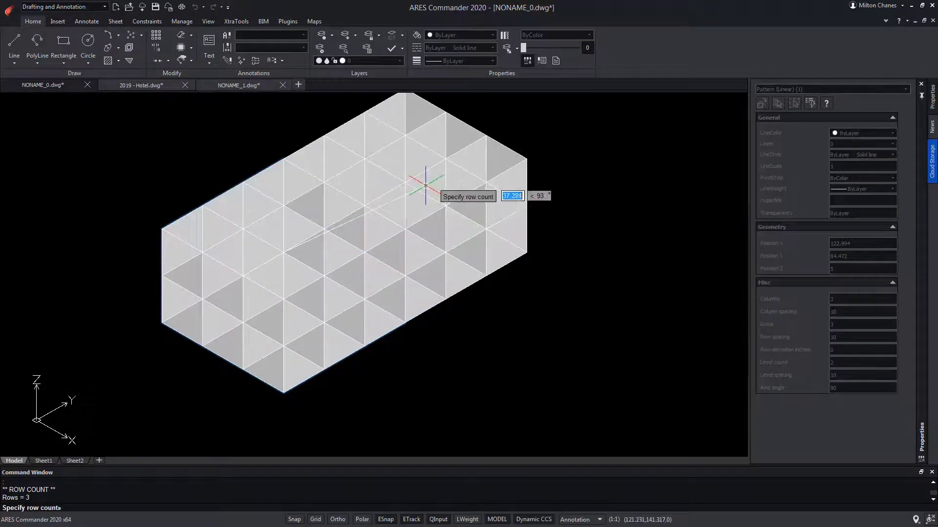
{"action": "left_click", "coordinate": [419, 182]}
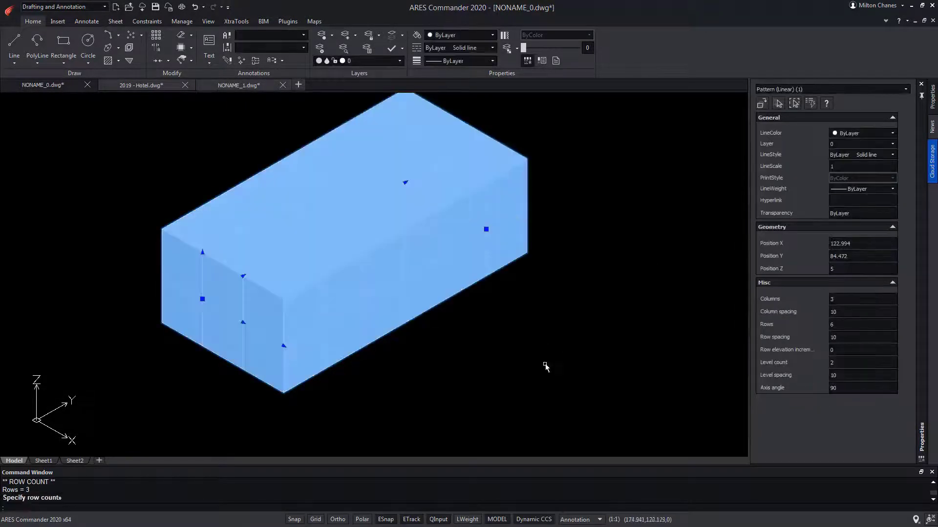
{"action": "left_click", "coordinate": [284, 346]}
{"action": "left_click", "coordinate": [366, 397]}
{"action": "scroll", "coordinate": [545, 385], "scroll_direction": "down", "scroll_amount": 2}
{"action": "mouse_move", "coordinate": [510, 396]}
{"action": "middle_mouse_down"}
{"action": "mouse_move", "coordinate": [487, 367]}
{"action": "mouse_move", "coordinate": [356, 377]}
{"action": "middle_mouse_up"}
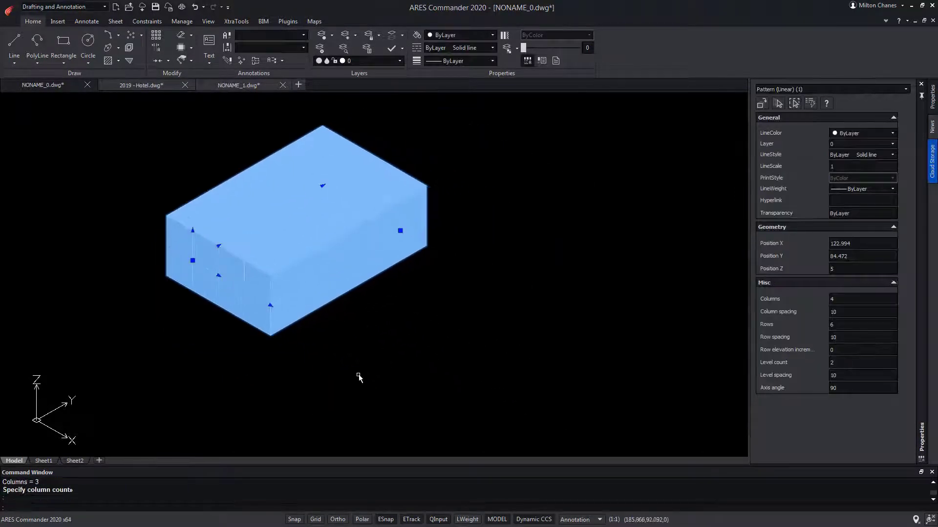
Widen the cube pattern's column spacing to about 19.3 and set its row spacing to 15 with the spacing grips.
{"action": "left_click", "coordinate": [218, 277]}
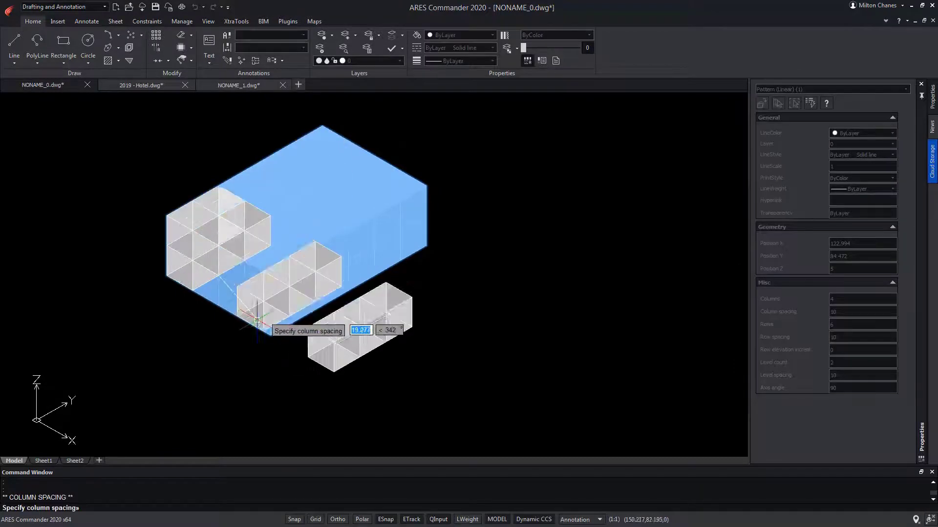
{"action": "left_click", "coordinate": [200, 325]}
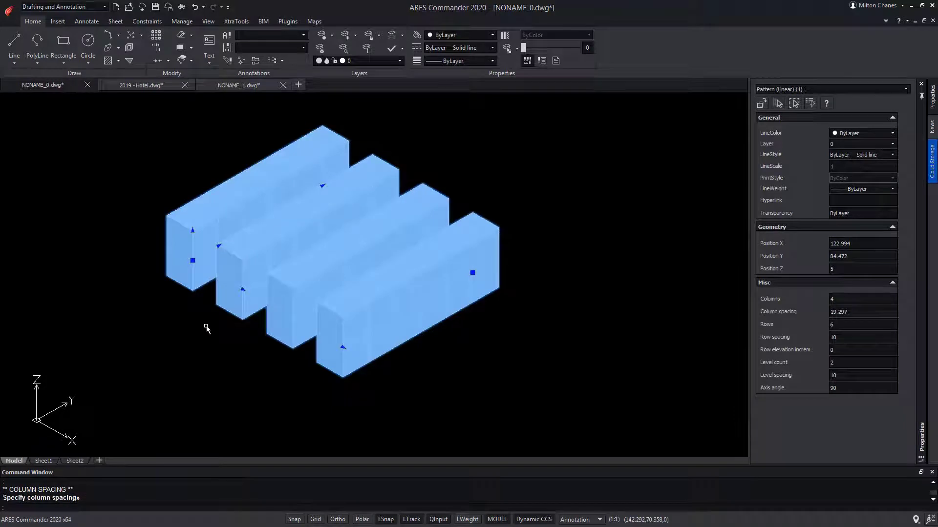
{"action": "left_click", "coordinate": [218, 246]}
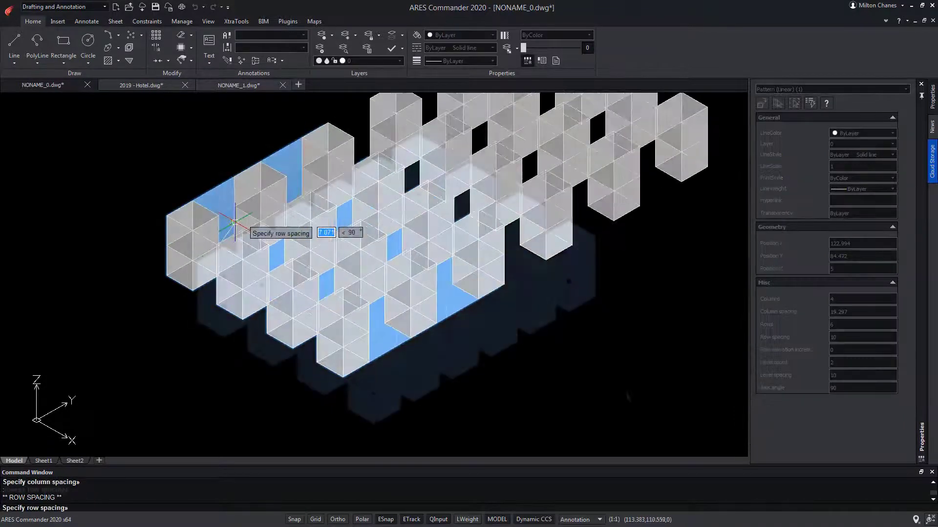
{"action": "type", "text": "15"}
{"action": "key", "text": "Return"}
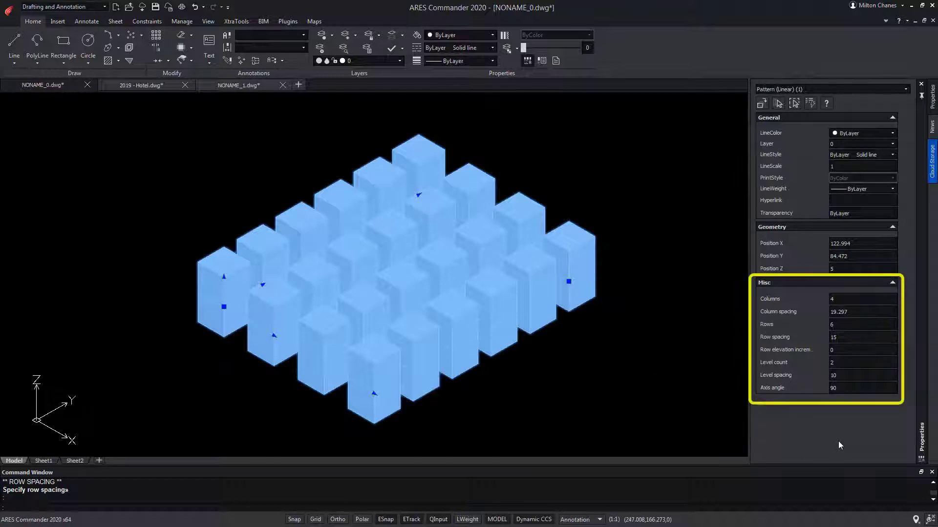
Set the cube pattern's level spacing to 20 and its level count to 4 in its properties.
{"action": "left_click", "coordinate": [839, 375]}
{"action": "type", "text": "20"}
{"action": "key", "text": "Tab"}
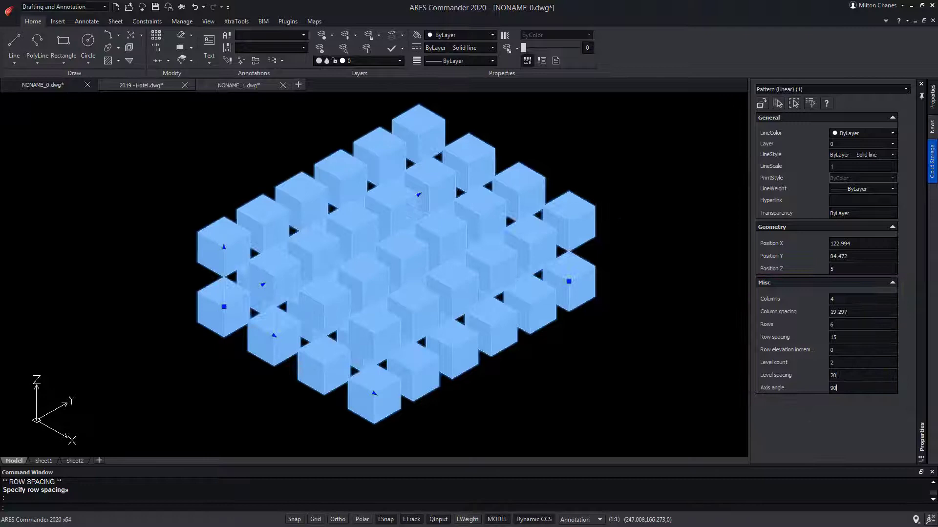
{"action": "left_click", "coordinate": [838, 362]}
{"action": "type", "text": "4"}
Set both the column spacing and the level spacing of the cube pattern to 15.
{"action": "left_click", "coordinate": [839, 312]}
{"action": "type", "text": "15"}
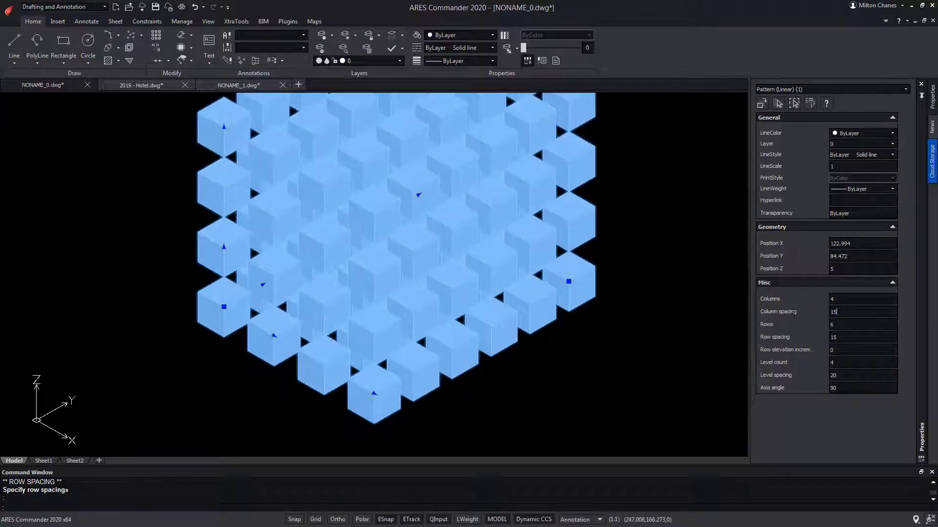
{"action": "key", "text": "Return"}
{"action": "left_click", "coordinate": [837, 376]}
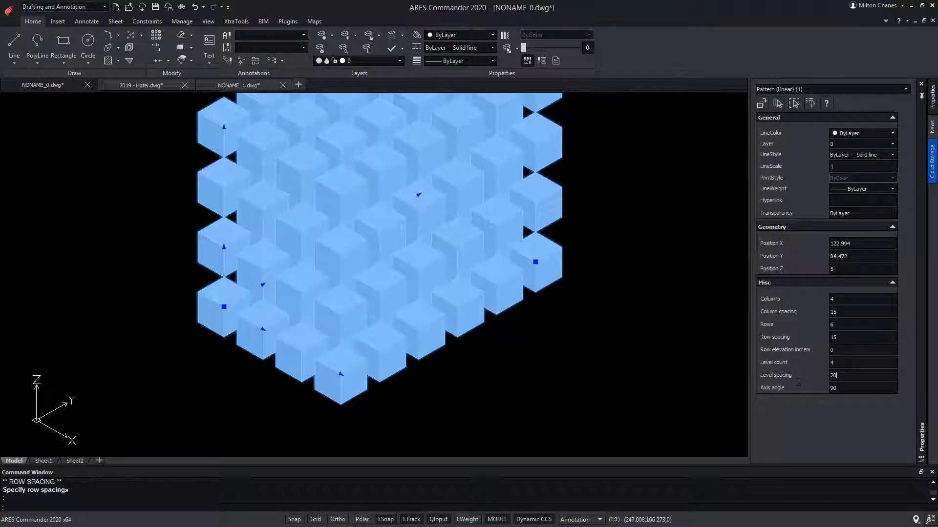
{"action": "key", "text": "BackSpace"}
{"action": "key", "text": "BackSpace"}
{"action": "type", "text": "15"}
{"action": "key", "text": "Return"}
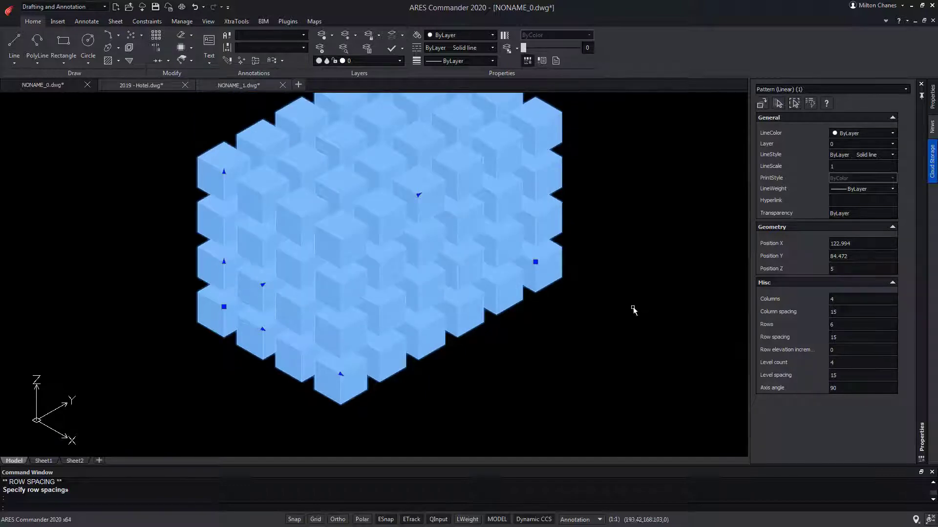
{"action": "middle_click_drag", "start_coordinate": [618, 292], "coordinate": [727, 344]}
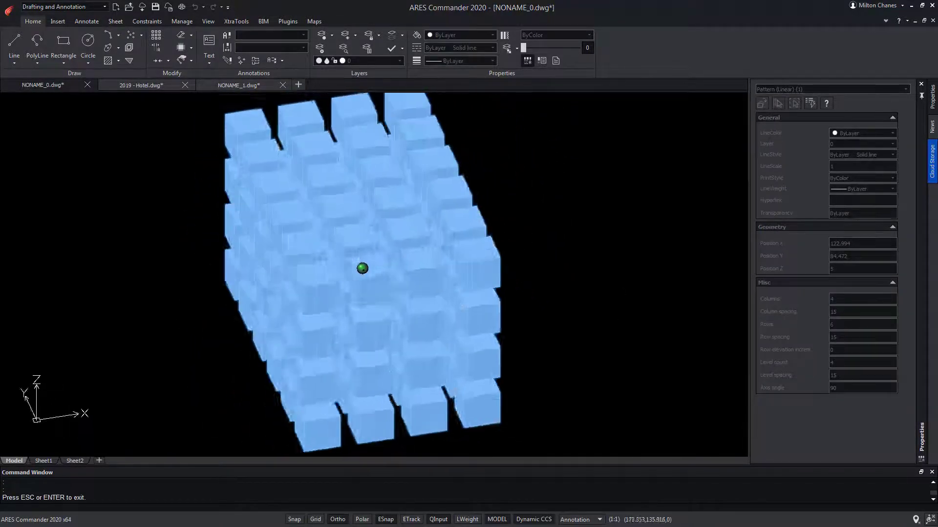
{"action": "middle_click_drag", "start_coordinate": [463, 306], "coordinate": [377, 301], "text": "shift"}
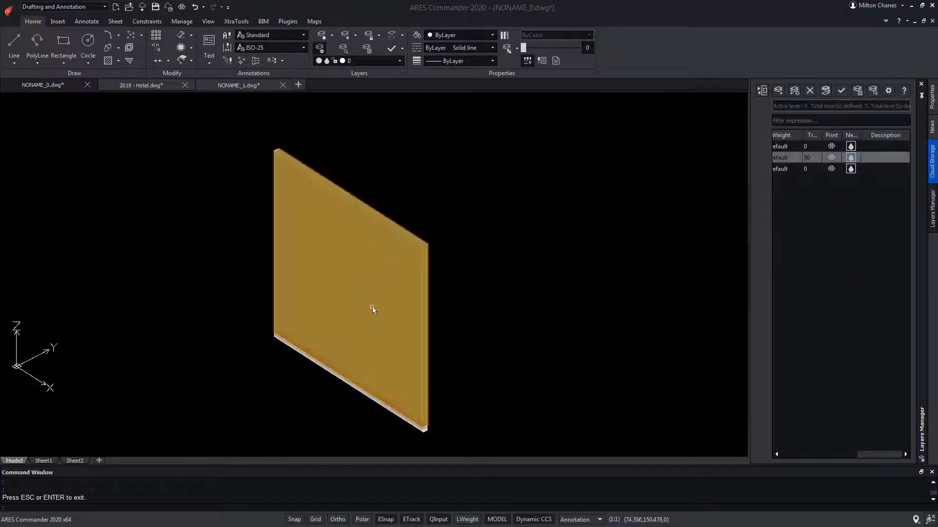
Specify the blue glass panel and its white bottom strip as the entities for a new linear pattern.
{"action": "middle_click_drag", "start_coordinate": [372, 309], "coordinate": [392, 320], "text": "shift"}
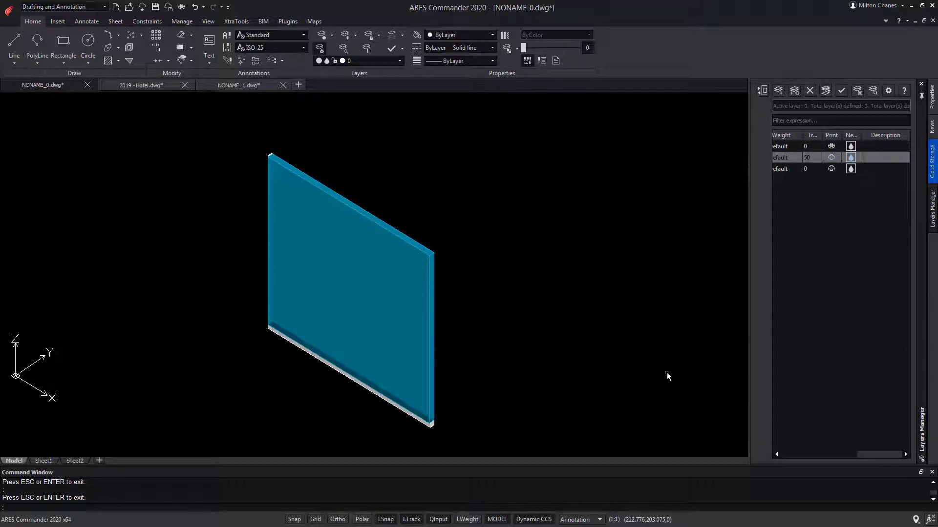
{"action": "left_click", "coordinate": [160, 38]}
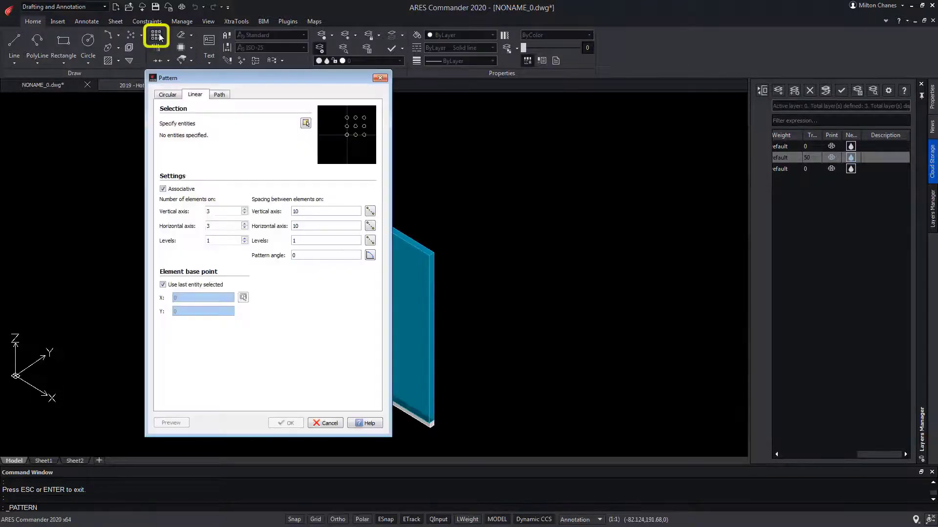
{"action": "left_click", "coordinate": [305, 124]}
{"action": "left_click_drag", "start_coordinate": [234, 133], "coordinate": [500, 453]}
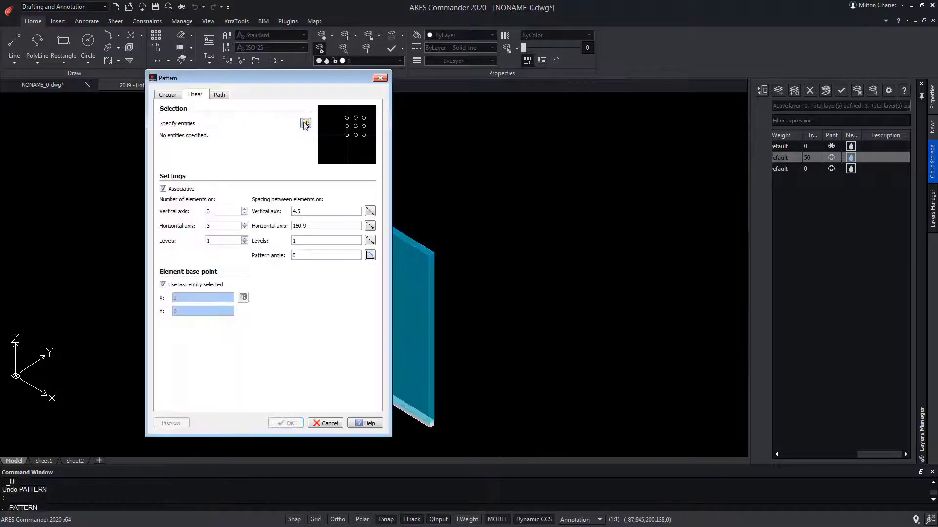
{"action": "left_click", "coordinate": [305, 124]}
{"action": "left_click_drag", "start_coordinate": [230, 134], "coordinate": [479, 443]}
{"action": "key", "text": "Return"}
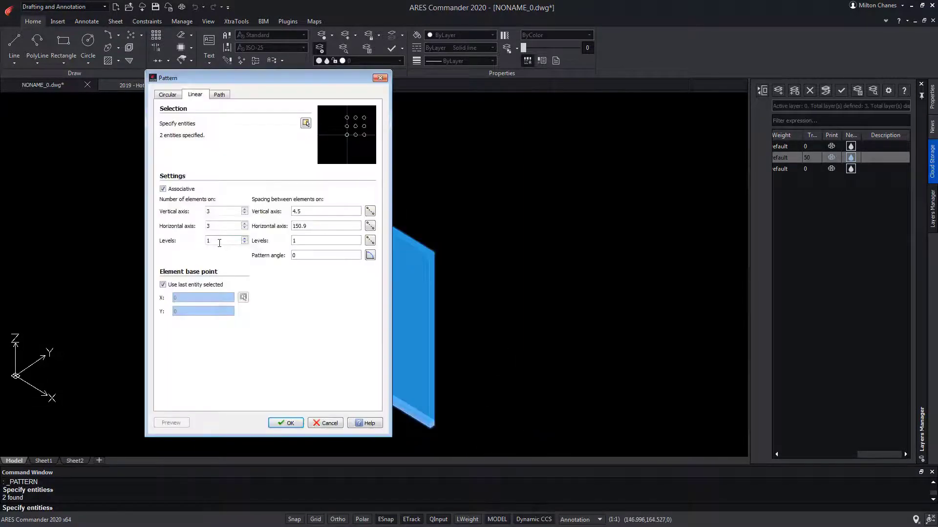
Create the panel pattern with 1 vertical and 3 horizontal elements, 2 levels, and 103 for the horizontal and level spacing.
{"action": "left_click_drag", "start_coordinate": [215, 211], "coordinate": [169, 207]}
{"action": "type", "text": "1"}
{"action": "left_click", "coordinate": [214, 240]}
{"action": "left_click_drag", "start_coordinate": [221, 241], "coordinate": [162, 240]}
{"action": "type", "text": "2"}
{"action": "left_click", "coordinate": [322, 240]}
{"action": "left_click_drag", "start_coordinate": [260, 238], "coordinate": [259, 237]}
{"action": "type", "text": "103"}
{"action": "left_click_drag", "start_coordinate": [329, 226], "coordinate": [269, 228]}
{"action": "type", "text": "103"}
{"action": "left_click", "coordinate": [291, 424]}
{"action": "scroll", "coordinate": [289, 418], "scroll_direction": "down", "scroll_amount": 5}
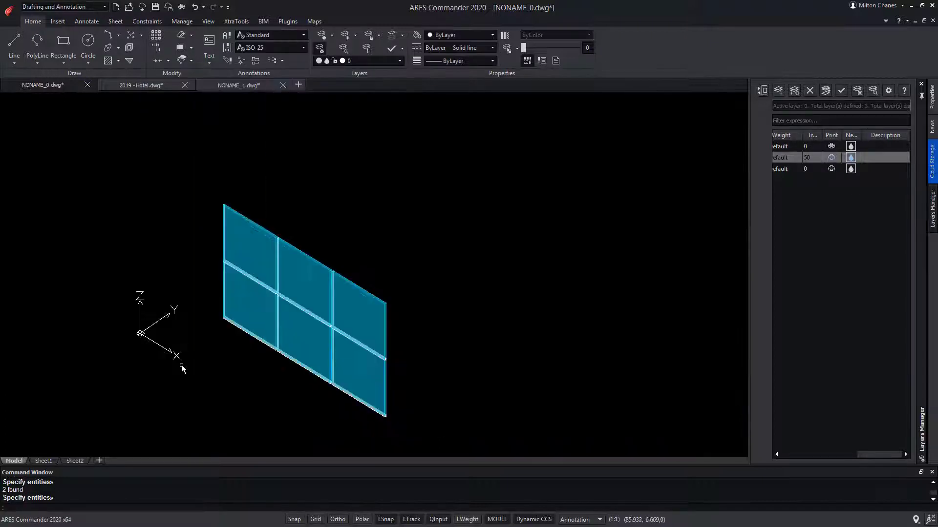
Extend the glass panel pattern to 9 columns with its grip and set its level count to 15.
{"action": "left_click", "coordinate": [313, 259]}
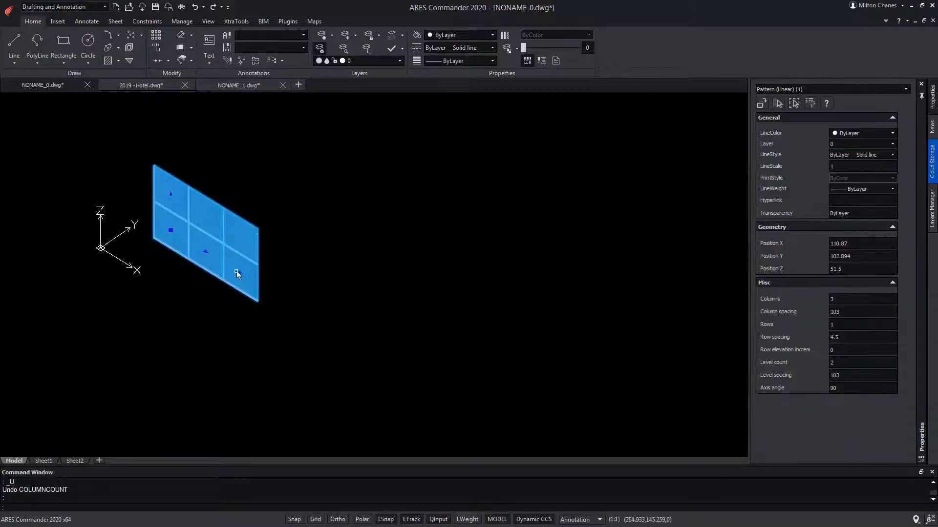
{"action": "left_click", "coordinate": [236, 273]}
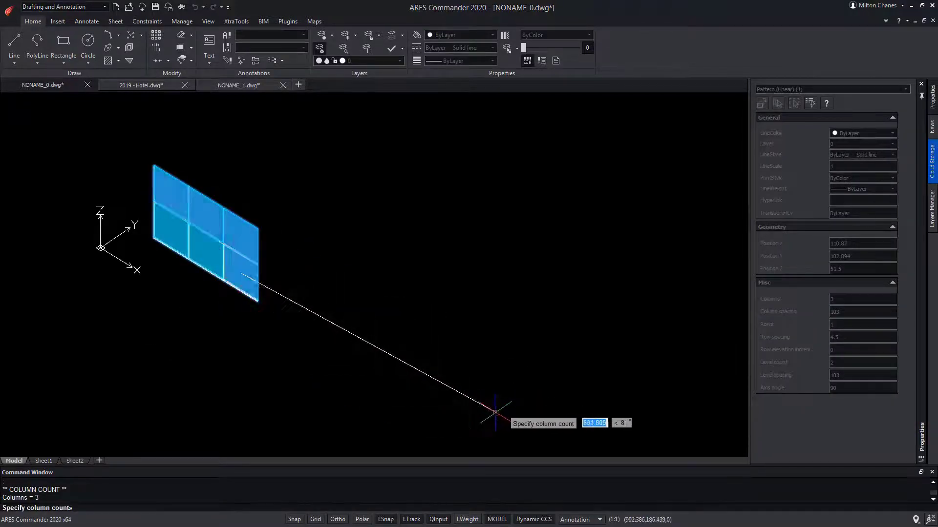
{"action": "left_click", "coordinate": [523, 404]}
{"action": "scroll", "coordinate": [540, 372], "scroll_direction": "down", "scroll_amount": 3}
{"action": "left_click", "coordinate": [807, 361]}
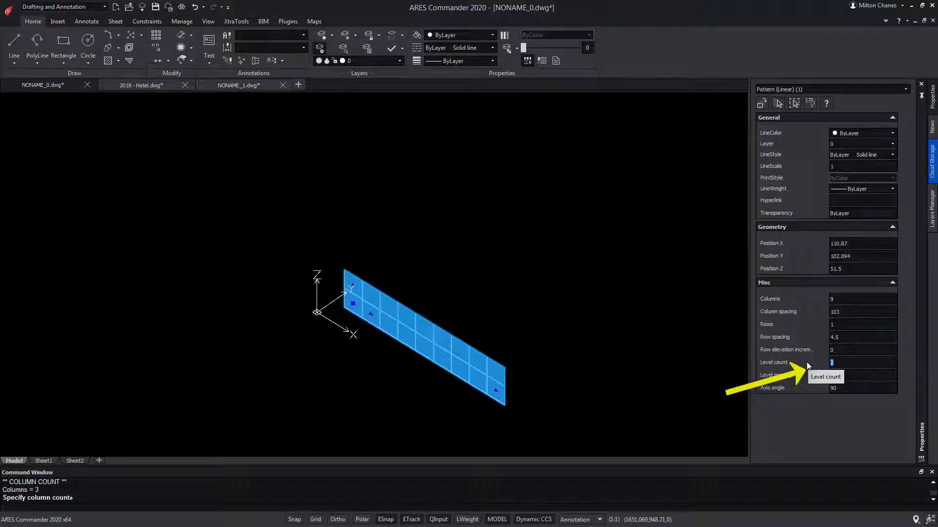
{"action": "type", "text": "15"}
{"action": "key", "text": "Tab"}
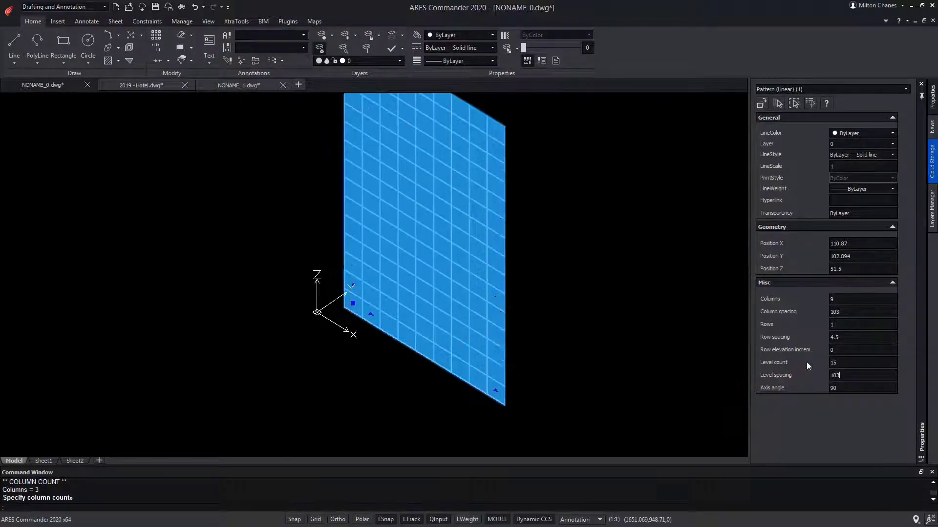
{"action": "middle_click_drag", "start_coordinate": [569, 296], "coordinate": [523, 361]}
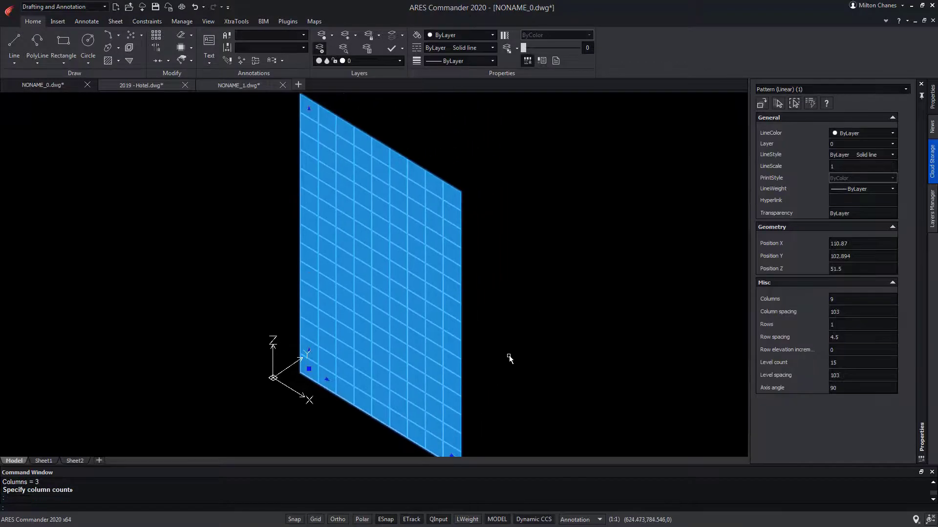
{"action": "scroll", "coordinate": [509, 344], "scroll_direction": "down", "scroll_amount": 1}
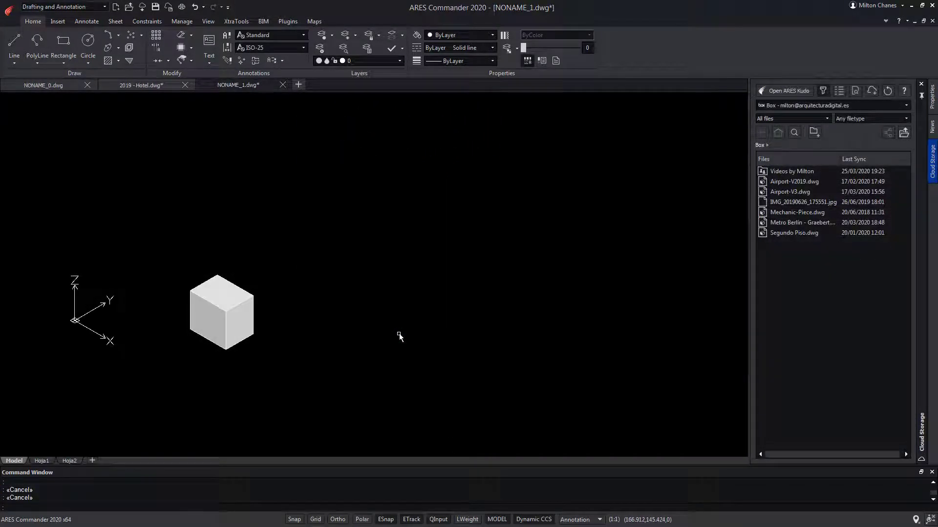
Start a new associative circular pattern and specify the grey cube as its entity.
{"action": "left_click", "coordinate": [160, 40]}
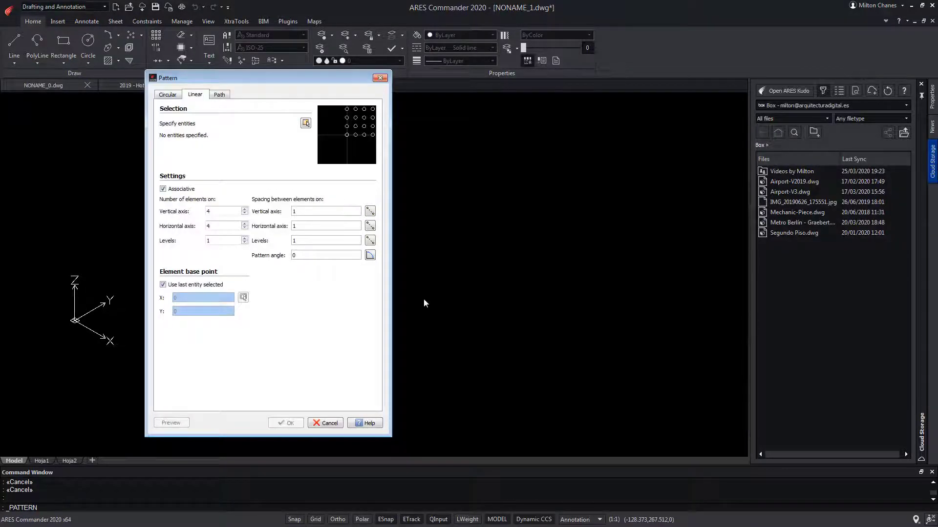
{"action": "left_click", "coordinate": [167, 94]}
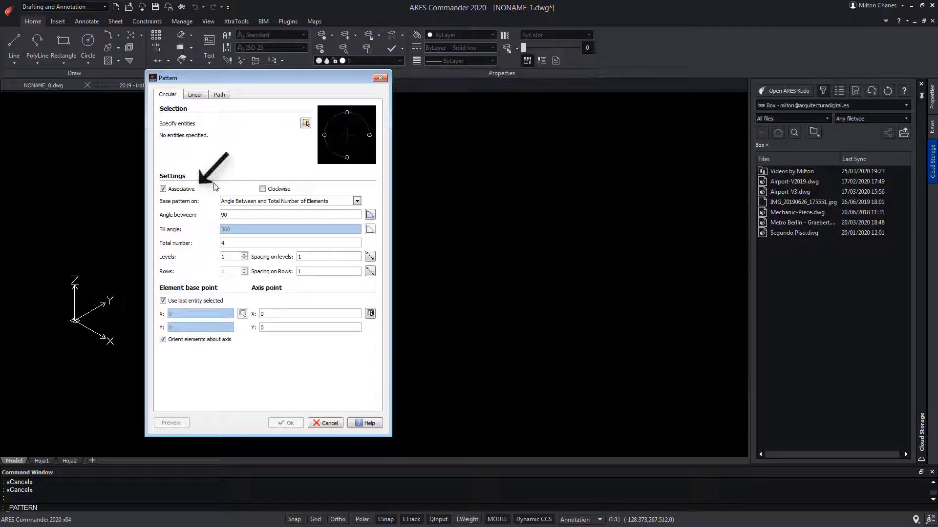
{"action": "left_click", "coordinate": [305, 123]}
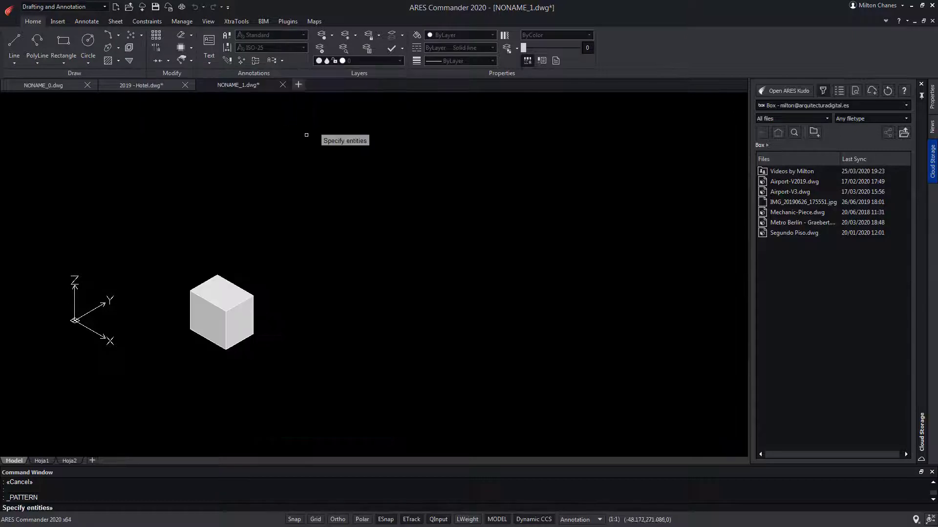
{"action": "left_click", "coordinate": [207, 303]}
{"action": "key", "text": "Return"}
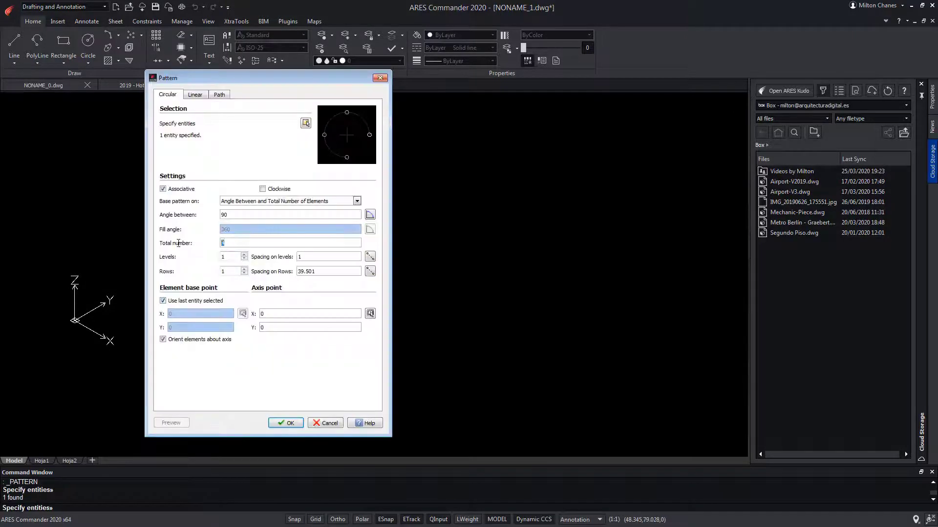
Create the circular cube pattern with a total of 10 elements and an angle of 15 degrees between them.
{"action": "type", "text": "10"}
{"action": "left_click", "coordinate": [262, 212]}
{"action": "left_click_drag", "start_coordinate": [249, 215], "coordinate": [194, 212]}
{"action": "key", "text": "Return"}
Extend the circular cube pattern to 14 elements with its end grip and display its properties.
{"action": "left_click", "coordinate": [304, 225]}
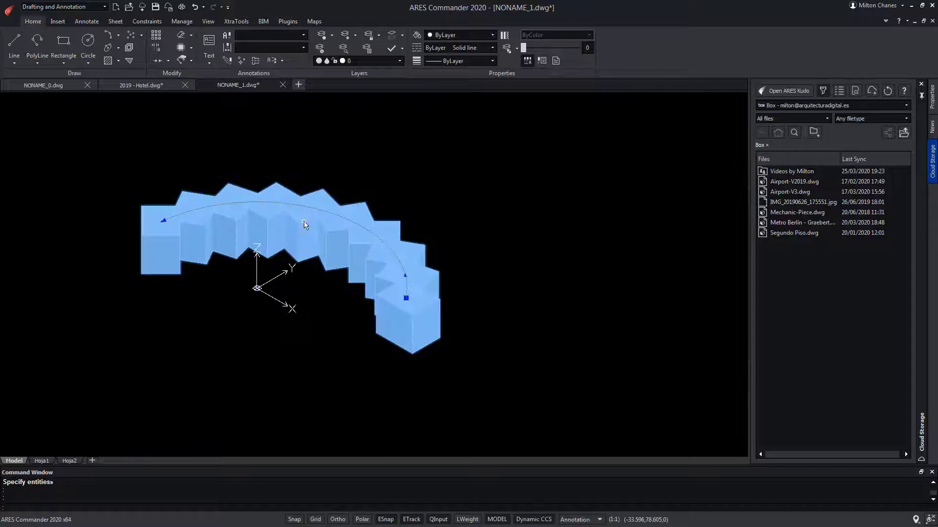
{"action": "left_click", "coordinate": [164, 223]}
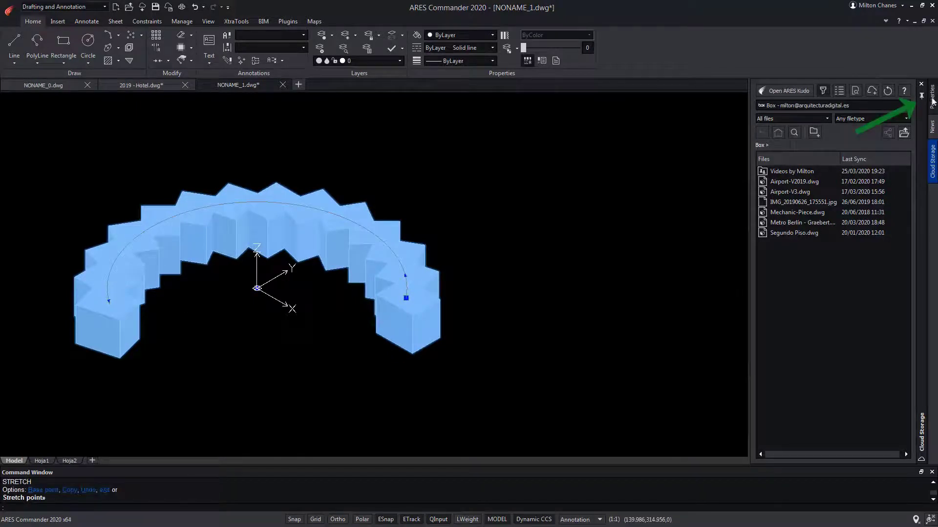
{"action": "left_click", "coordinate": [932, 97]}
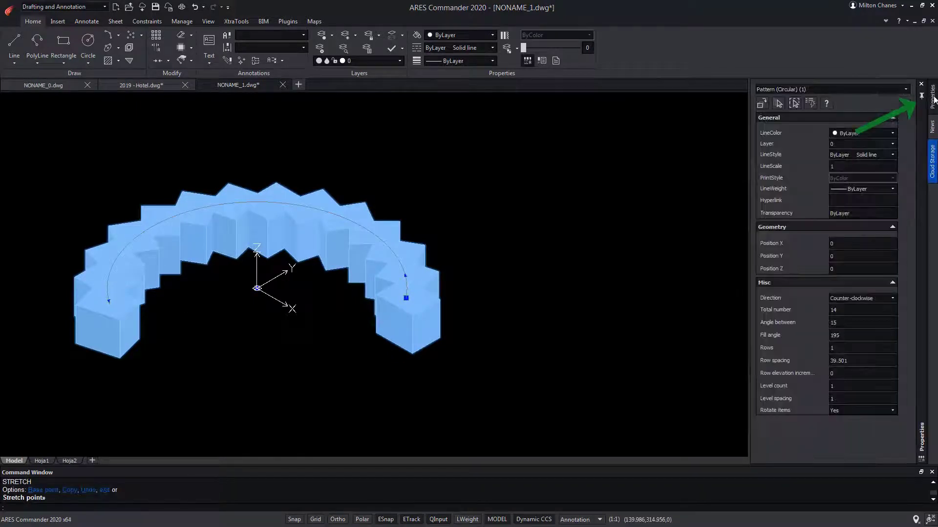
Switch the circular pattern's Rotate Items property to No and back to Yes.
{"action": "left_click", "coordinate": [863, 412]}
{"action": "left_click", "coordinate": [842, 426]}
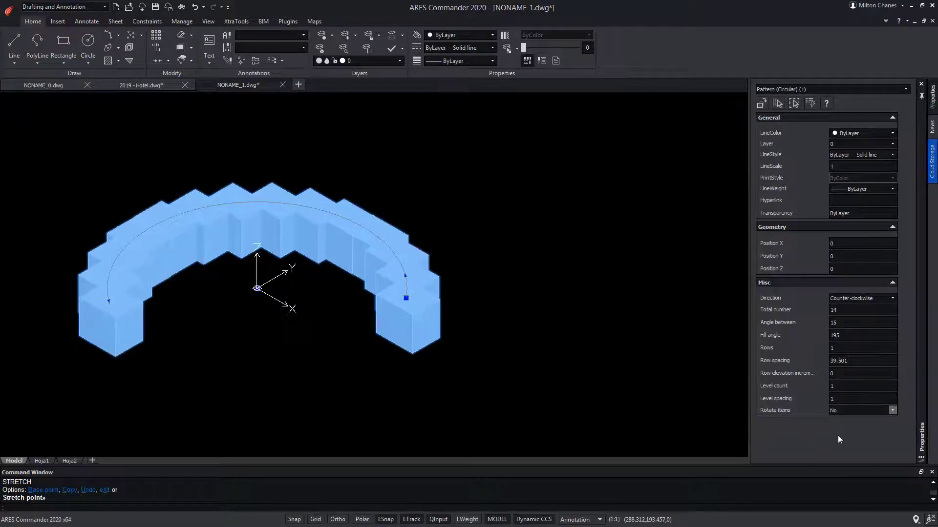
{"action": "left_click", "coordinate": [862, 413]}
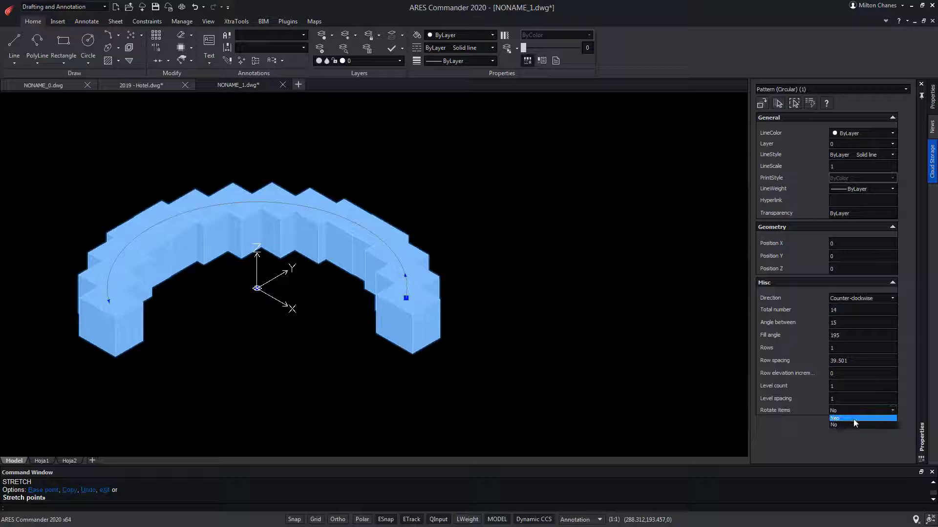
{"action": "left_click", "coordinate": [854, 419]}
Give the circular cube pattern 2 levels with a level spacing of 50.
{"action": "left_click", "coordinate": [832, 386]}
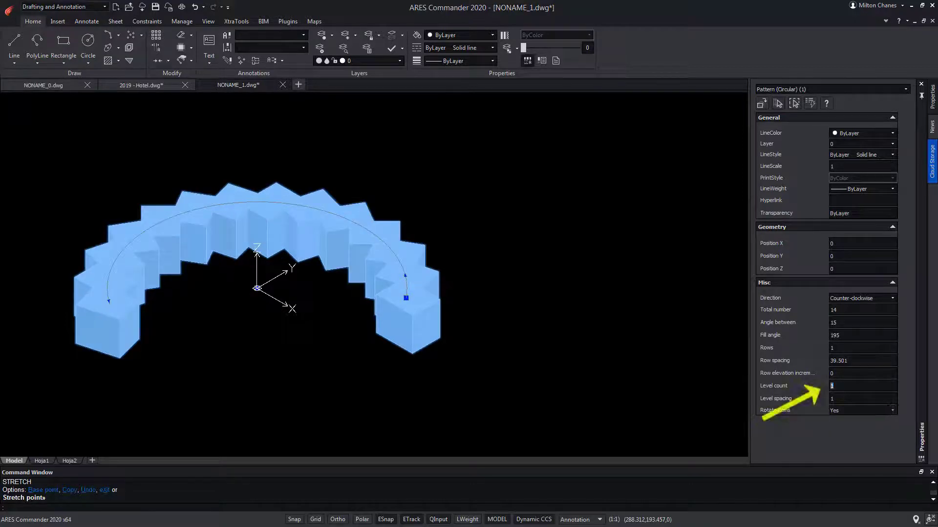
{"action": "type", "text": "2"}
{"action": "key", "text": "Return"}
{"action": "key", "text": "Tab"}
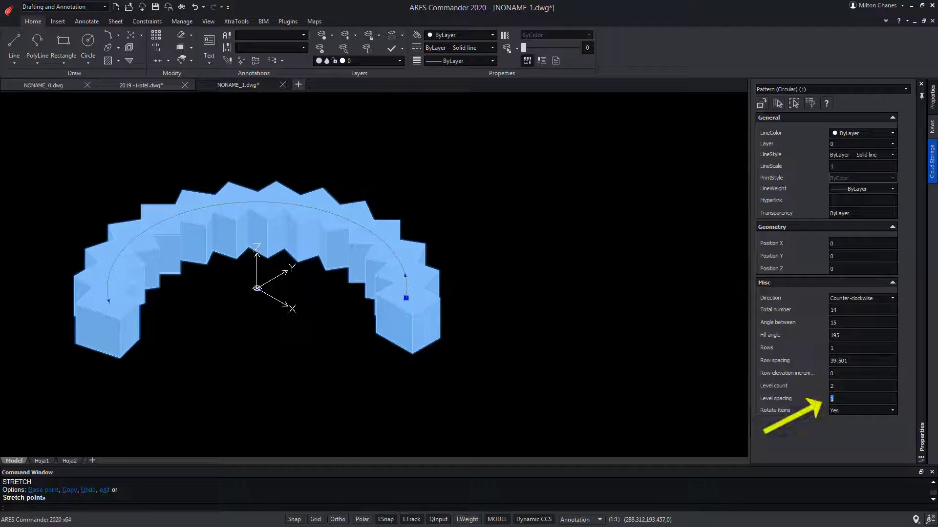
{"action": "type", "text": "50"}
{"action": "key", "text": "Return"}
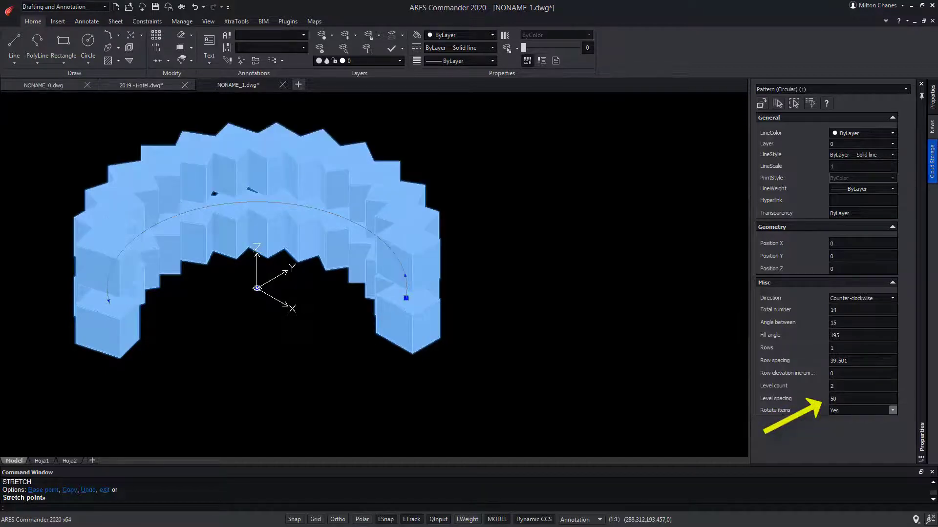
Set the circular cube pattern's fill angle to 260 degrees.
{"action": "middle_click_drag", "start_coordinate": [401, 352], "coordinate": [335, 307], "text": "shift"}
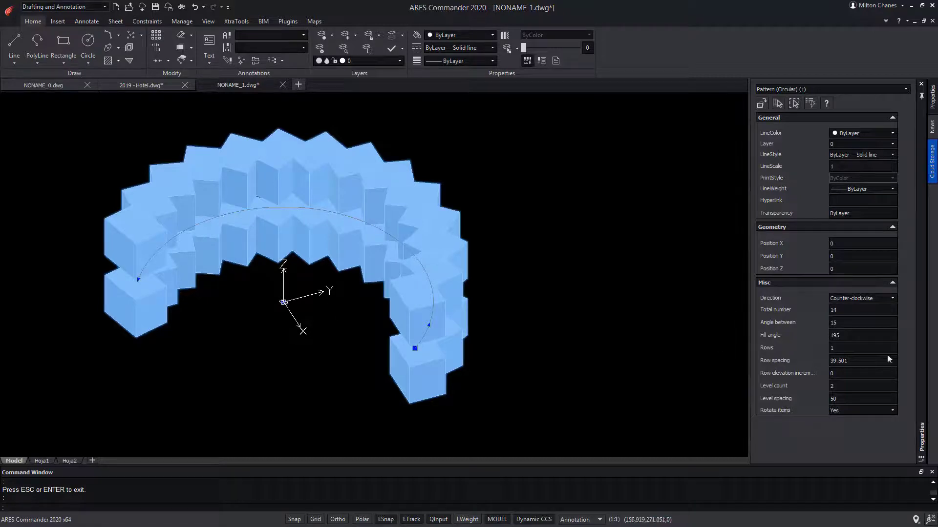
{"action": "left_click_drag", "start_coordinate": [839, 335], "coordinate": [806, 337]}
{"action": "type", "text": "260"}
{"action": "key", "text": "Tab"}
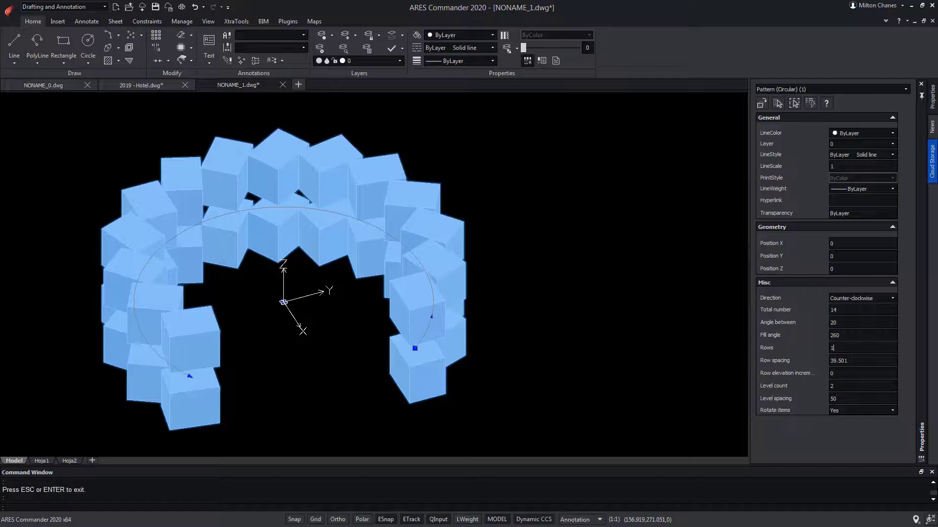
Set the circular cube pattern's fill angle to 120 degrees and its direction to Clockwise.
{"action": "left_click", "coordinate": [797, 336]}
{"action": "type", "text": "120"}
{"action": "key", "text": "Tab"}
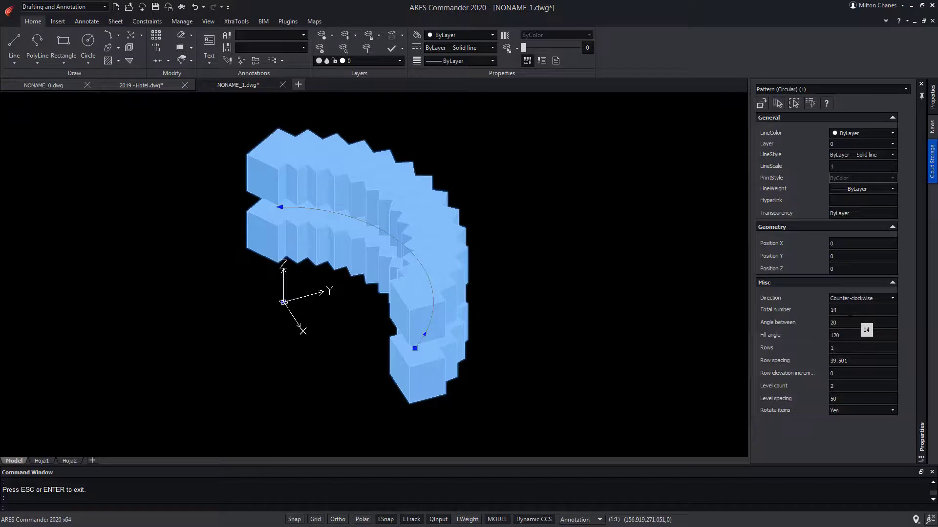
{"action": "left_click", "coordinate": [893, 299]}
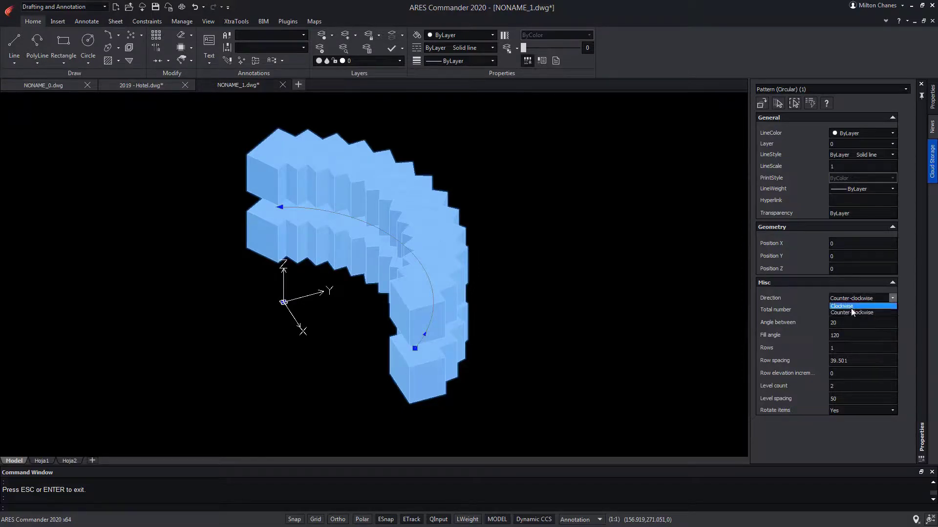
{"action": "left_click", "coordinate": [851, 308]}
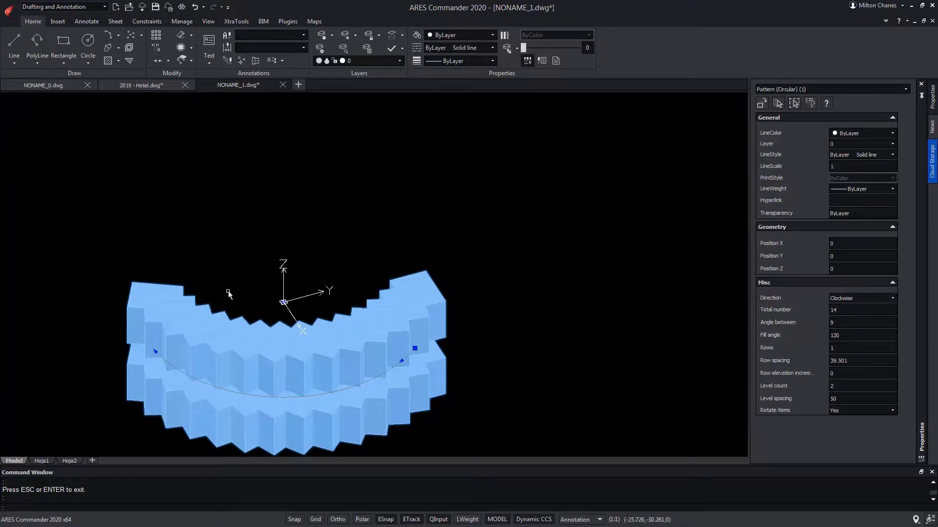
Open the program's help documentation.
{"action": "middle_click_drag", "start_coordinate": [235, 301], "coordinate": [344, 206]}
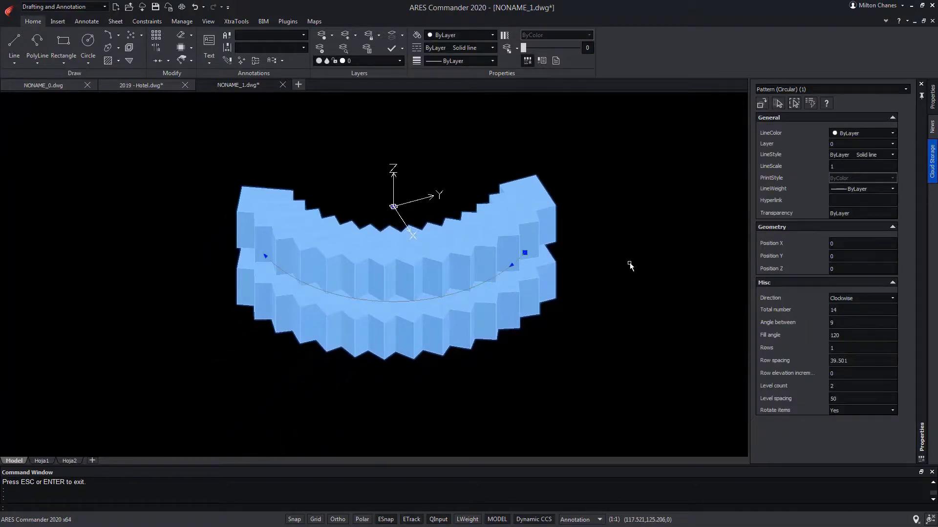
{"action": "left_click", "coordinate": [899, 21]}
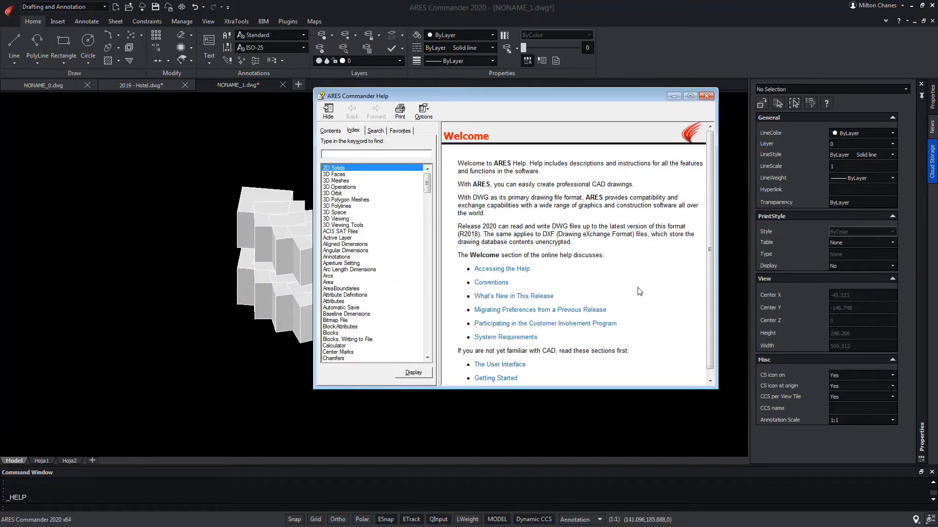